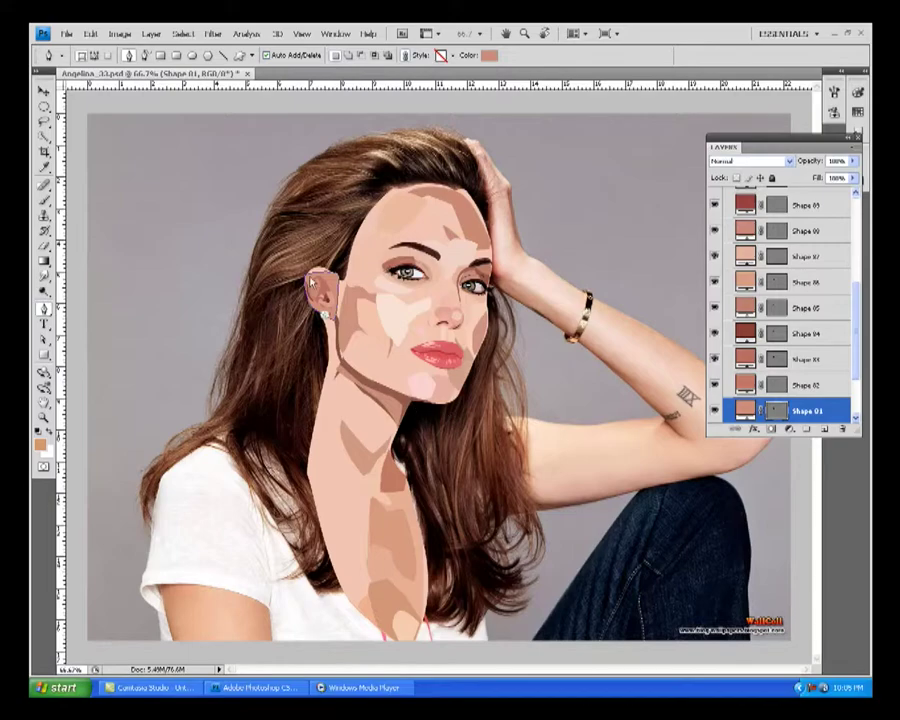
Step: Add the final anchor point to the ear outline
scroll(312, 283, "up", 1)
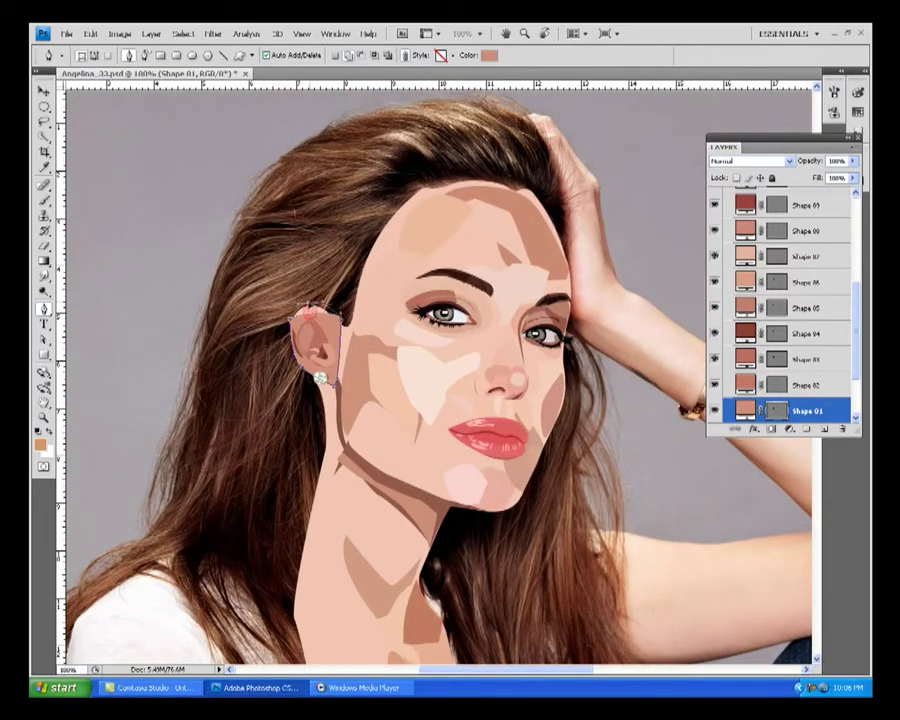
left_click(340, 315)
scroll(714, 226, "up", 5)
Step: Collapse the ear group and start Shape 119 above outersurface at the sleeve's lower edge
left_click(726, 226)
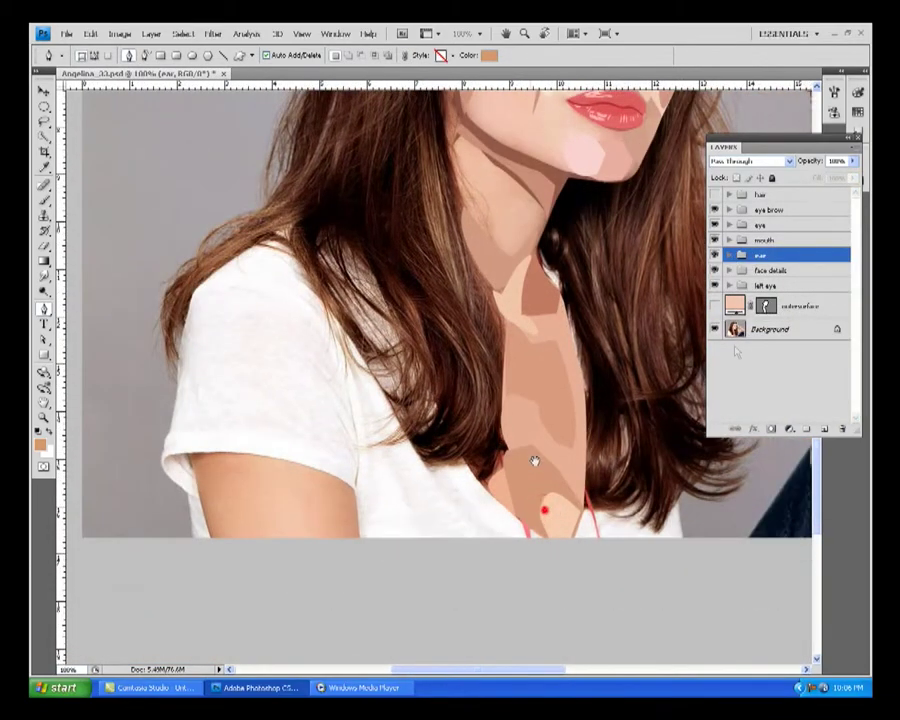
left_click(760, 305)
left_click(192, 537)
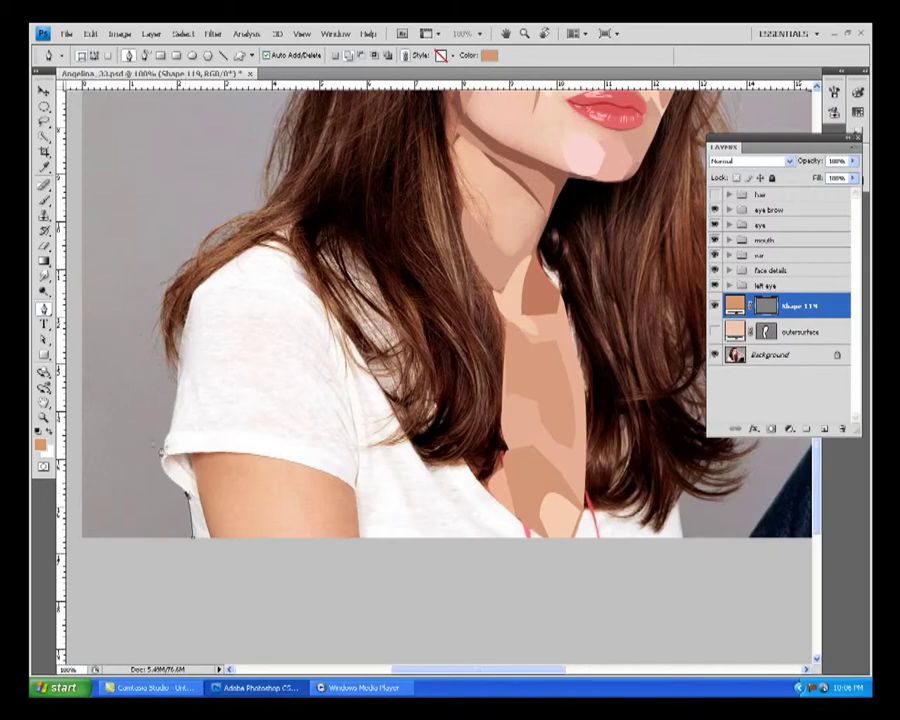
Step: Trace the T-shirt outline around the sleeve hem and up the shoulder
key("ctrl+plus")
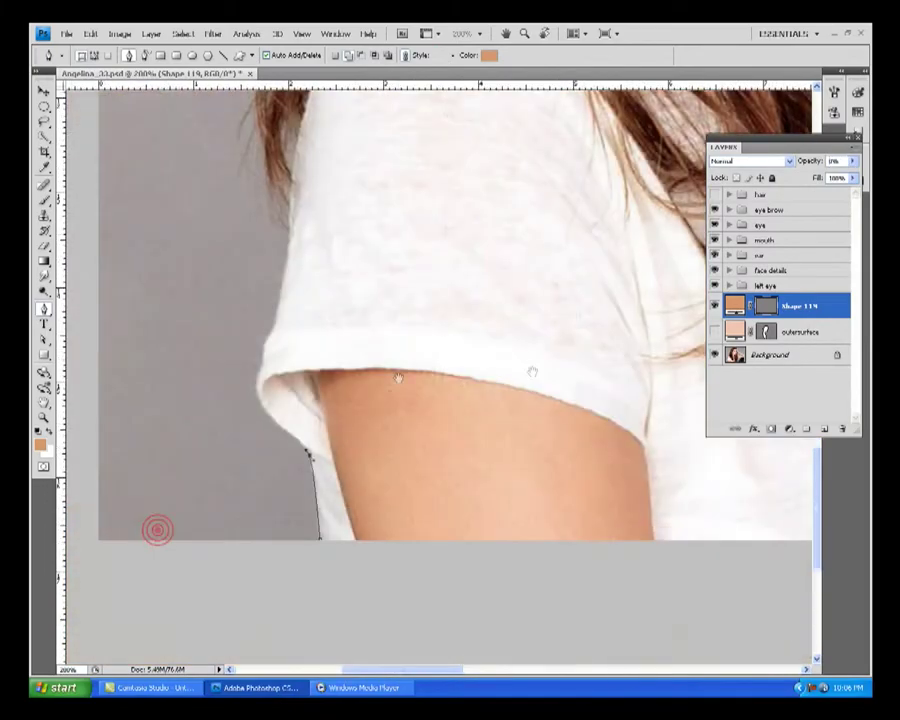
left_click(275, 421)
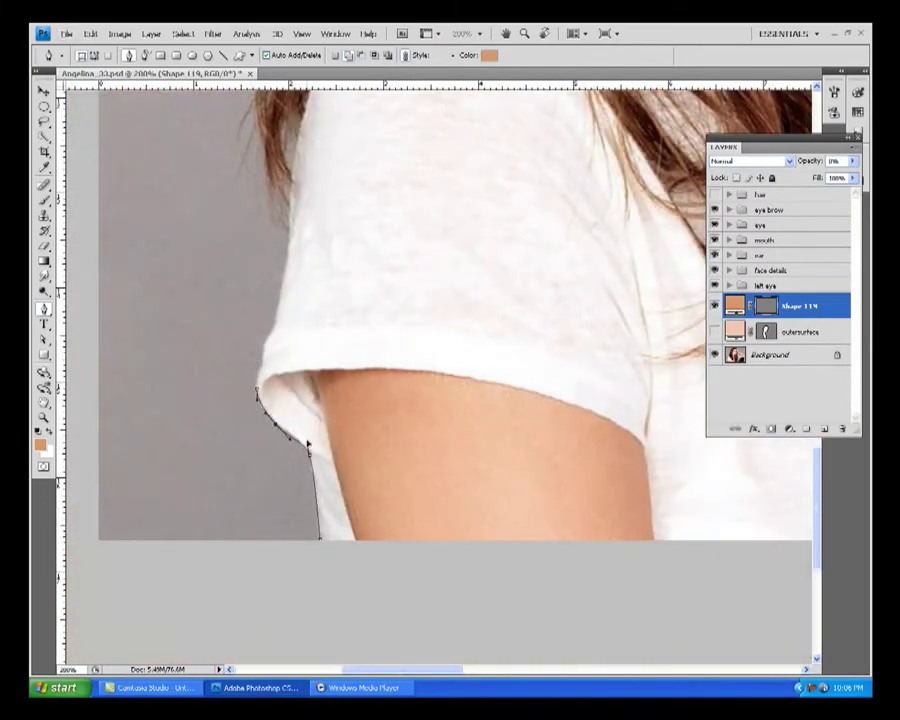
left_click_drag(255, 393, 274, 543)
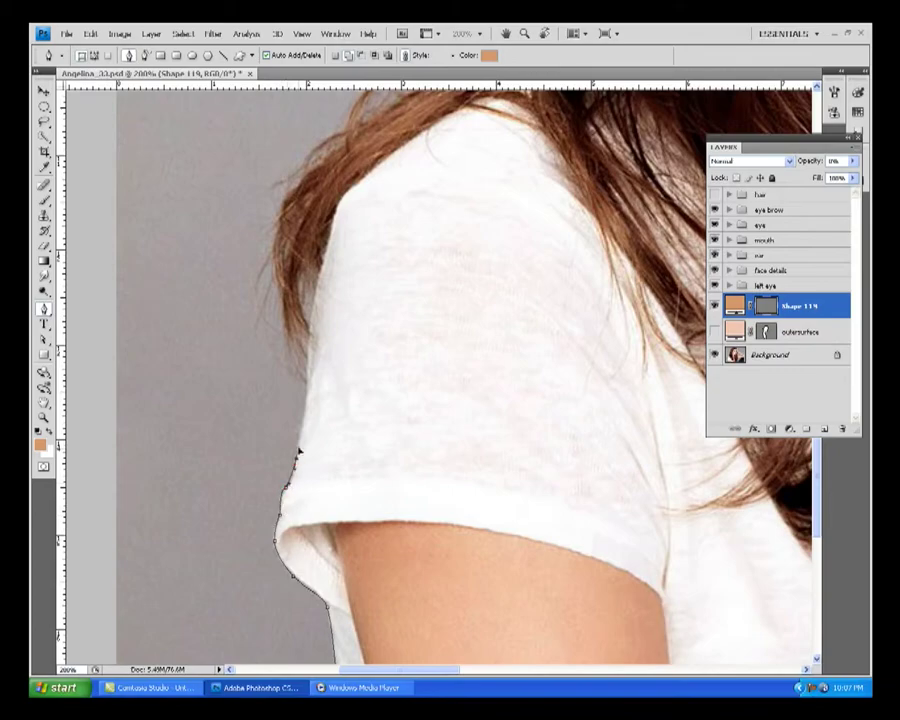
left_click_drag(349, 263, 319, 381)
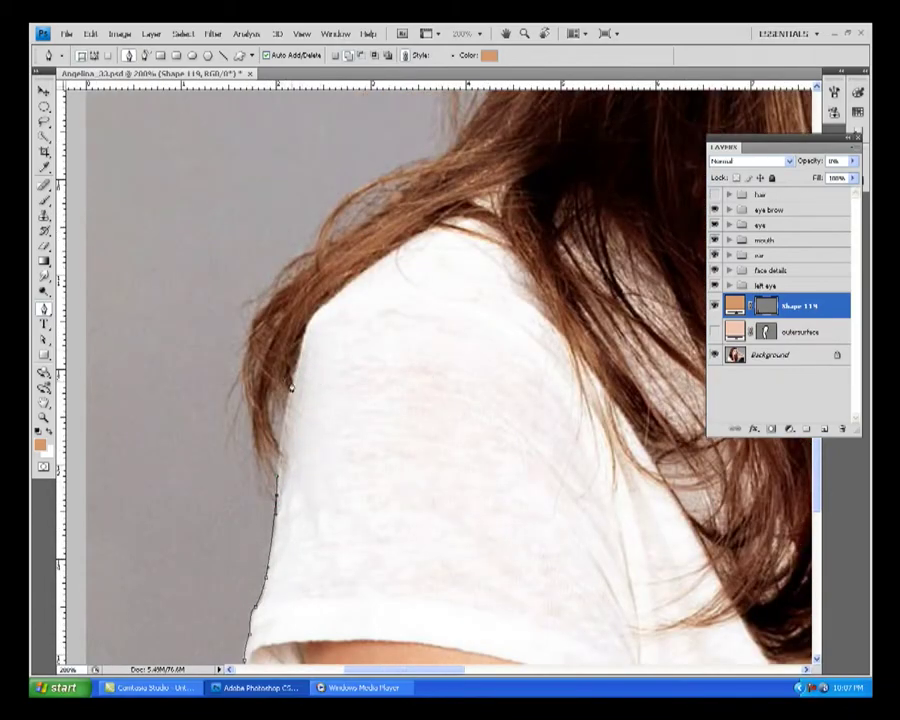
left_click_drag(308, 327, 133, 407)
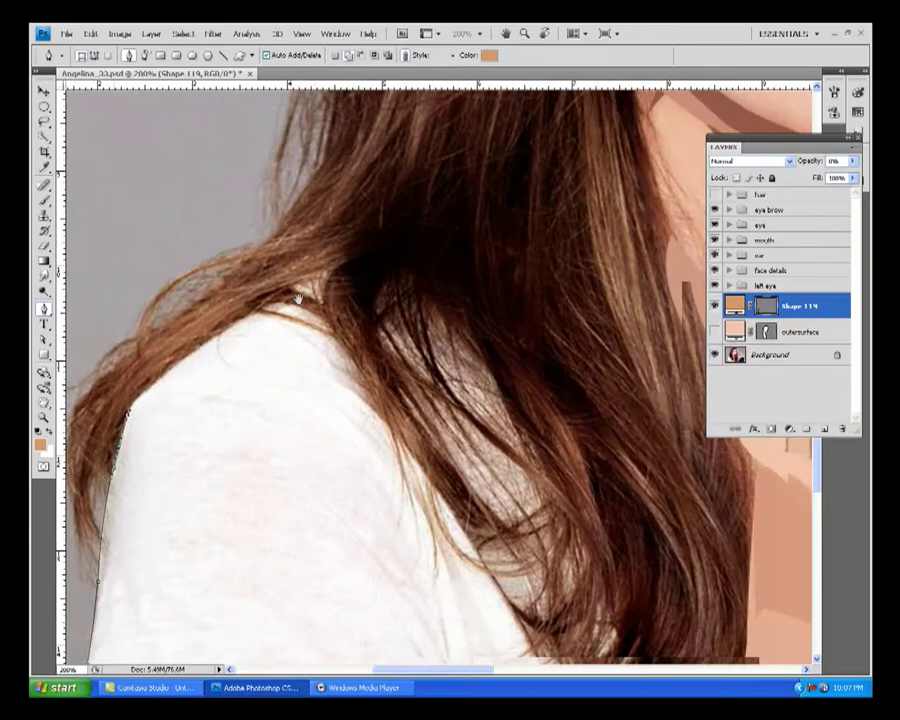
left_click(369, 206)
Step: Continue the outline down the hair edge, around the neckline and along the shirt bottom
scroll(471, 503, "down", 2)
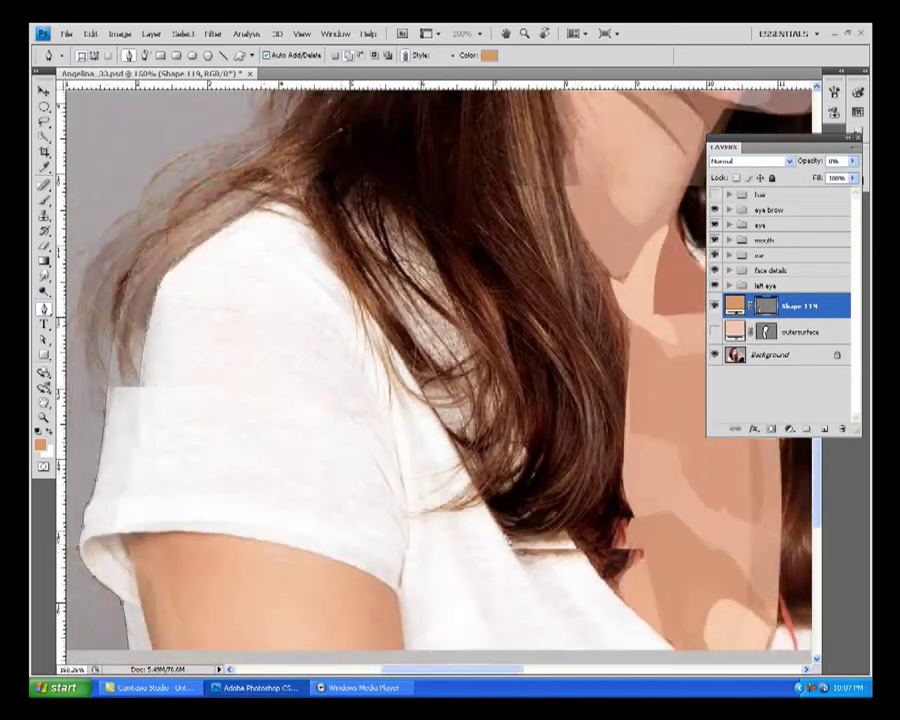
mouse_move(420, 380)
left_mouse_down()
mouse_move(420, 300)
mouse_move(420, 390)
left_mouse_up()
left_click(503, 513)
left_click_drag(401, 540, 321, 408)
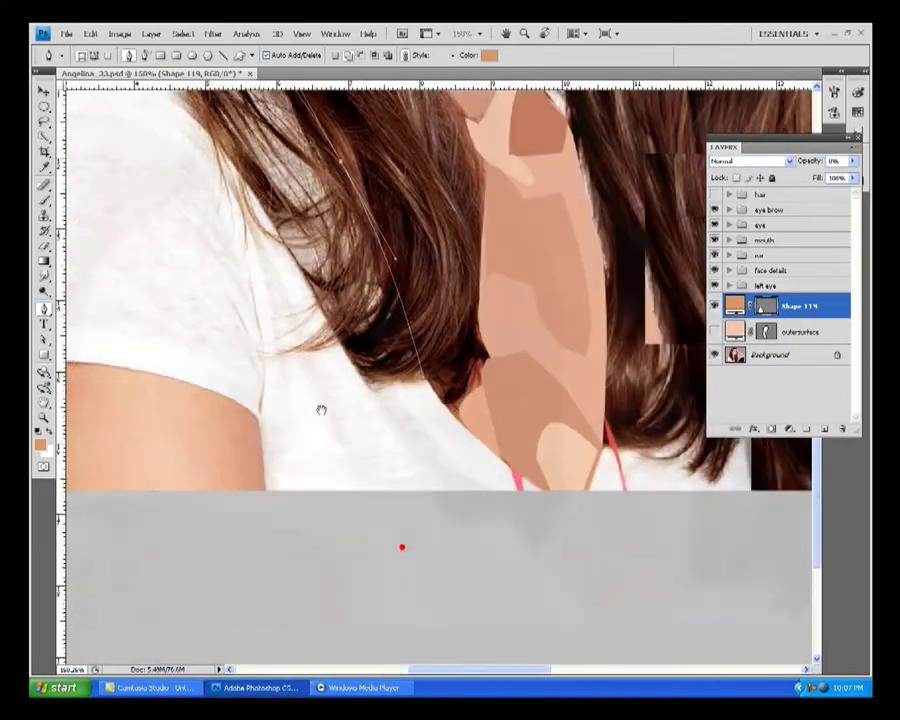
left_click_drag(550, 492, 660, 555)
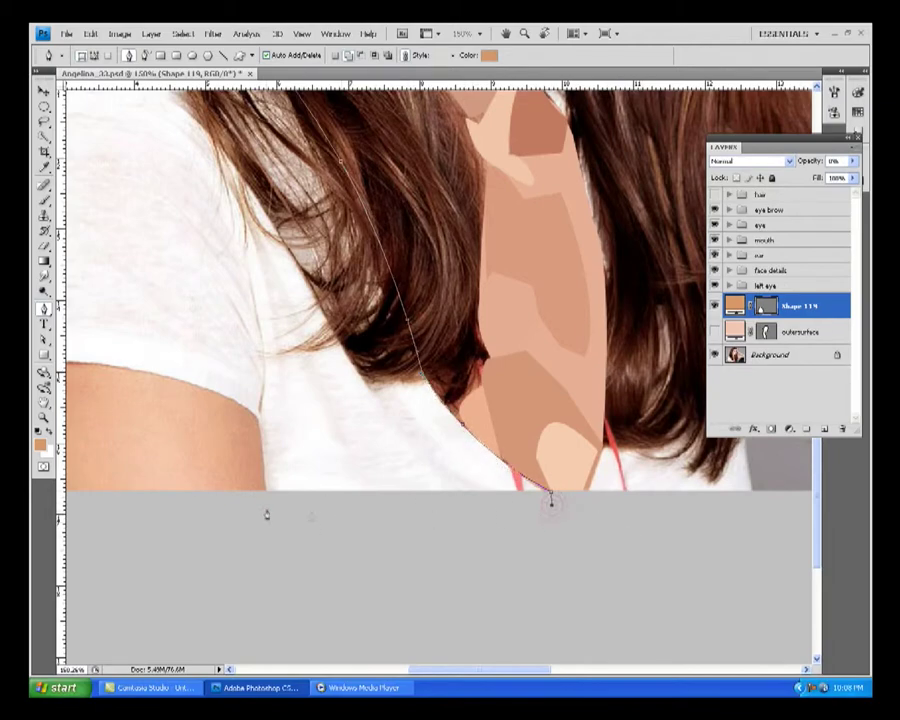
left_click(266, 506)
mouse_move(47, 388)
left_mouse_down()
mouse_move(225, 438)
mouse_move(288, 397)
left_mouse_up()
Step: Finish the T-shirt path and confirm its light off-white fill
key("Escape")
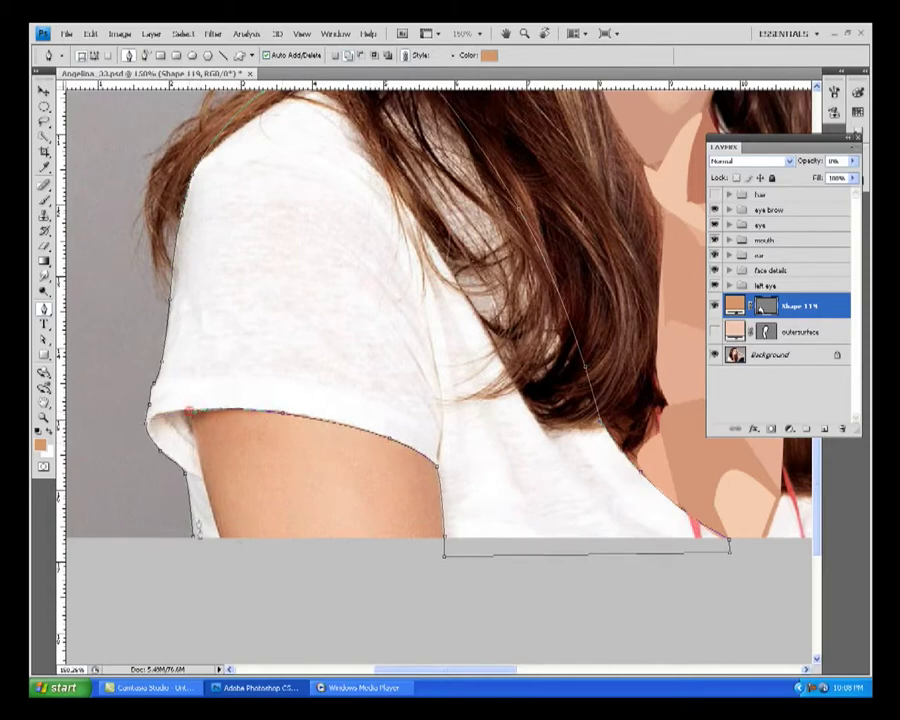
scroll(290, 431, "down", 2)
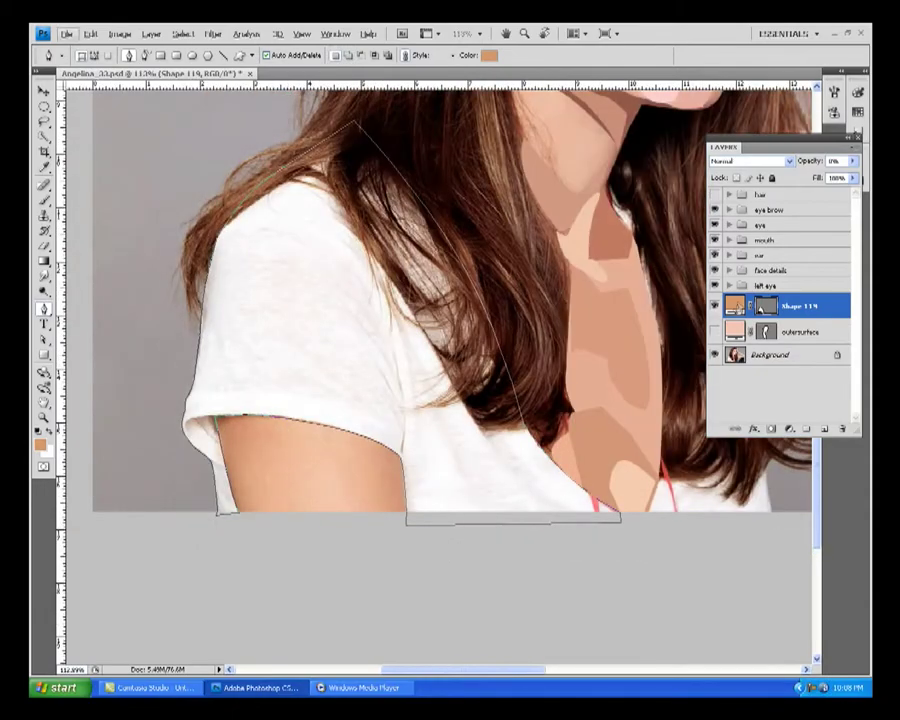
key("Return")
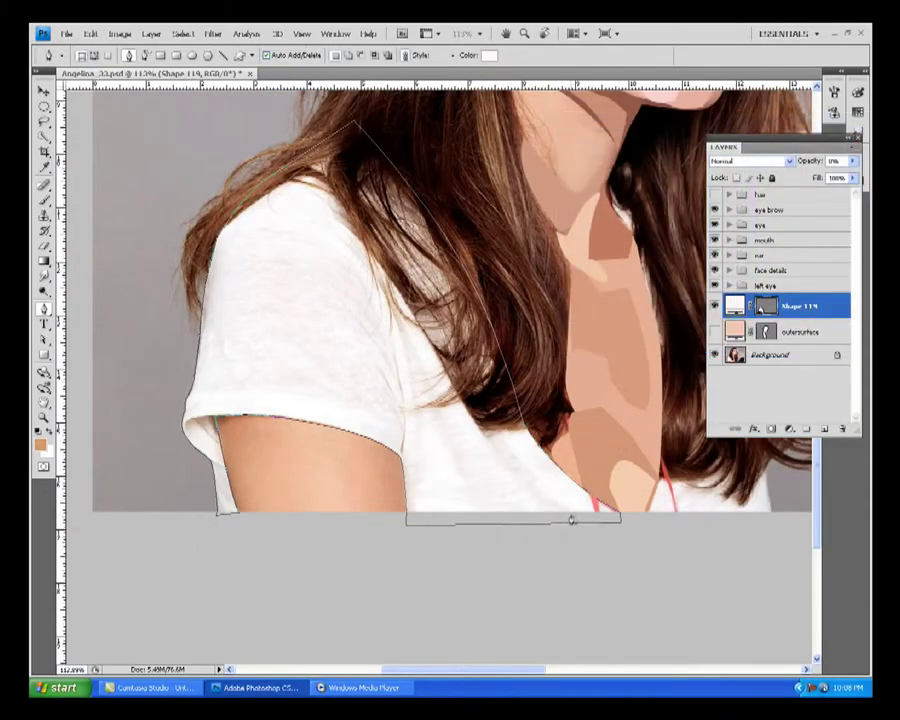
Step: Draw a curved fold shape down to the shirt bottom and confirm its fill colour
left_click(571, 519)
left_click_drag(568, 508, 584, 546)
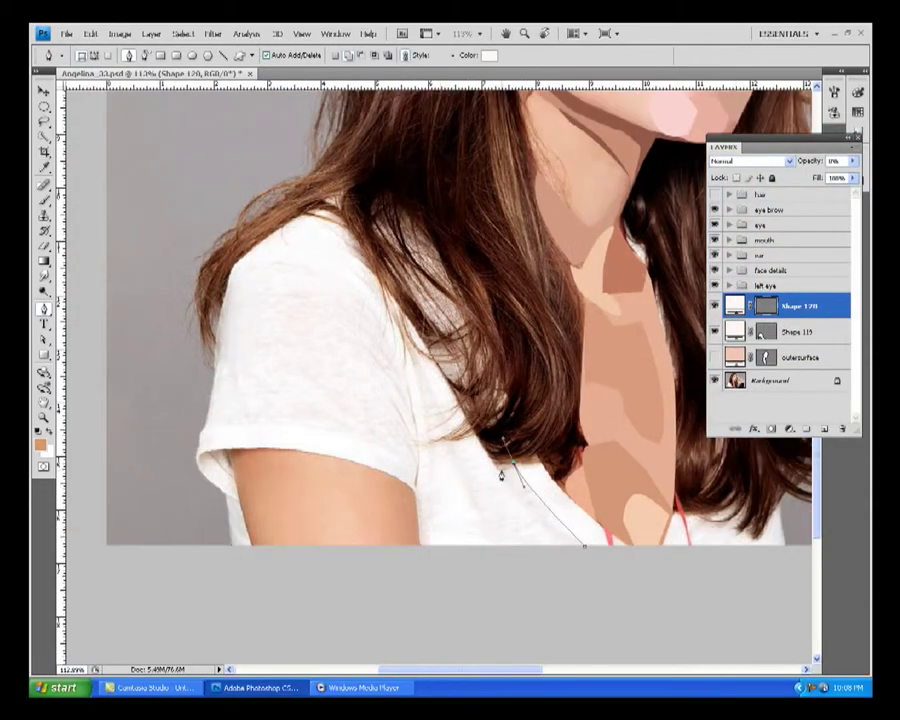
left_click_drag(415, 482, 417, 537)
left_click(584, 546)
double_click(737, 305)
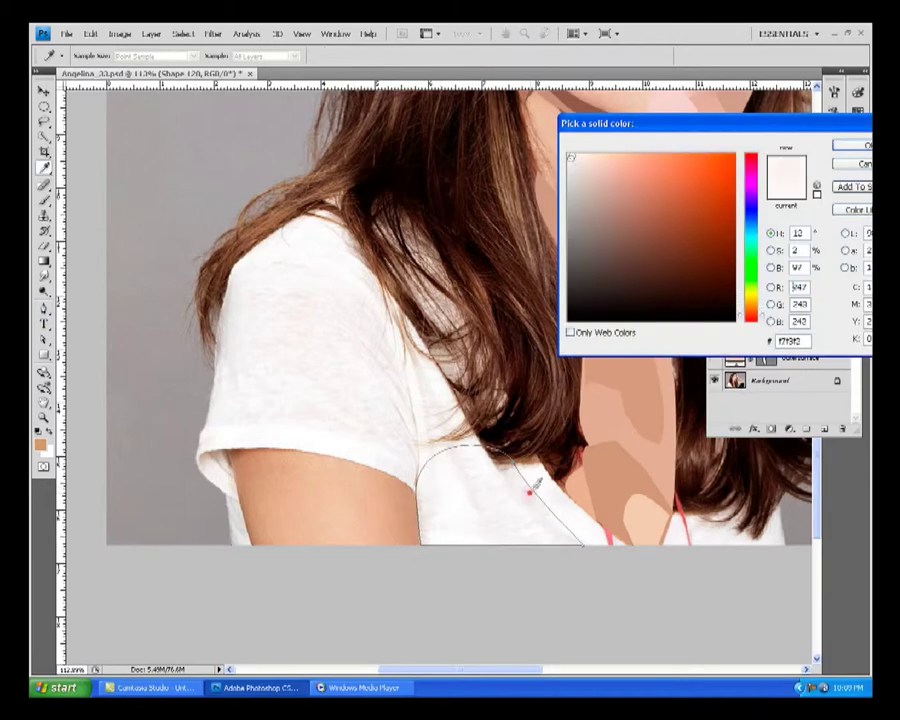
key("Return")
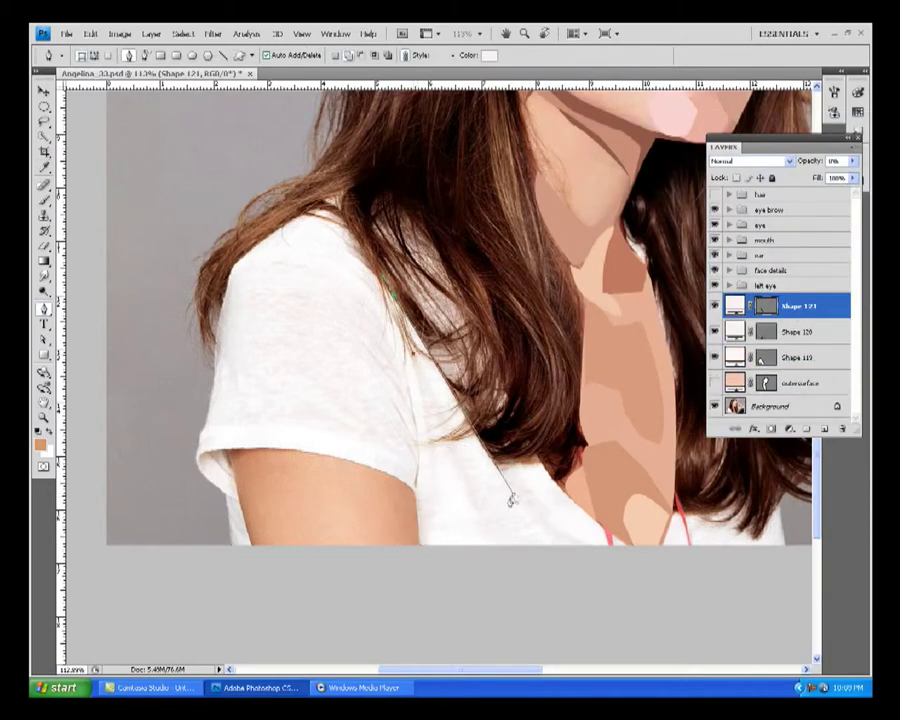
double_click(737, 305)
key("Return")
Step: Draw a second fold near the shirt bottom and adjust its fill hue
left_click(497, 410)
left_click(598, 546)
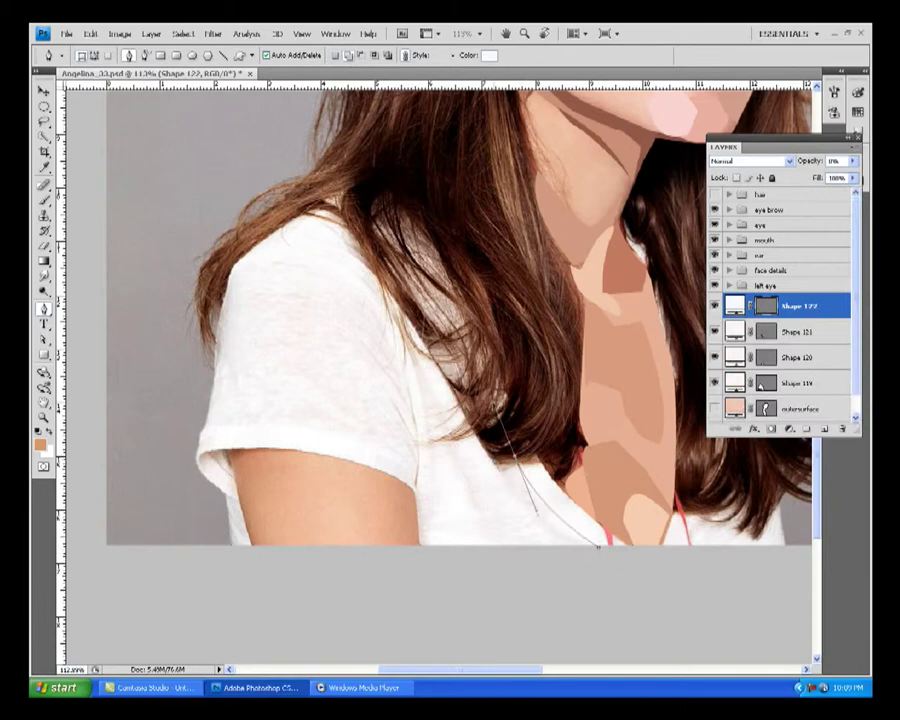
left_click_drag(598, 546, 598, 549)
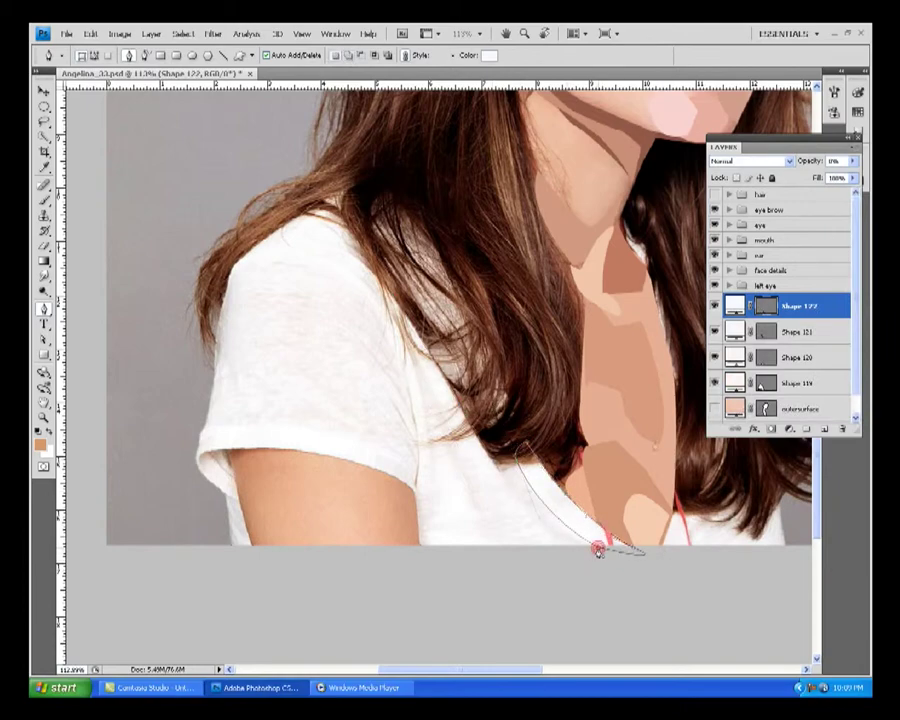
double_click(737, 305)
left_click(751, 320)
left_click(751, 170)
key("Return")
key("Return")
Step: Draw a triangular fold shape on the shirt
left_click(432, 398)
left_click(484, 527)
left_click(442, 517)
left_click(432, 398)
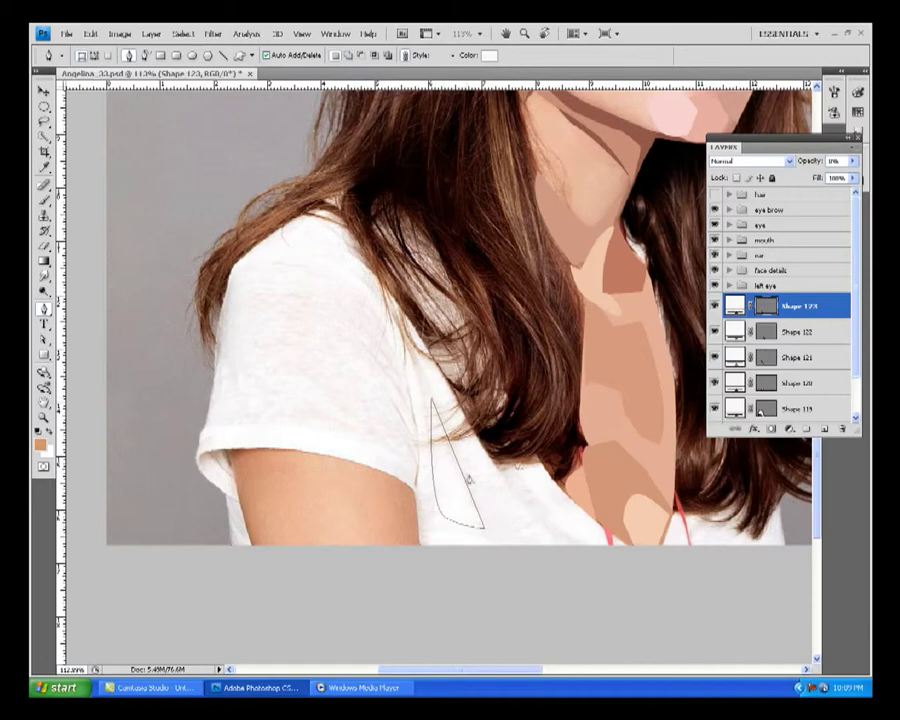
key("Return")
Step: Draw a thin light-beige fold along the sleeve seam, then begin a leaf fold on the shoulder
left_click(412, 372)
left_click(416, 482)
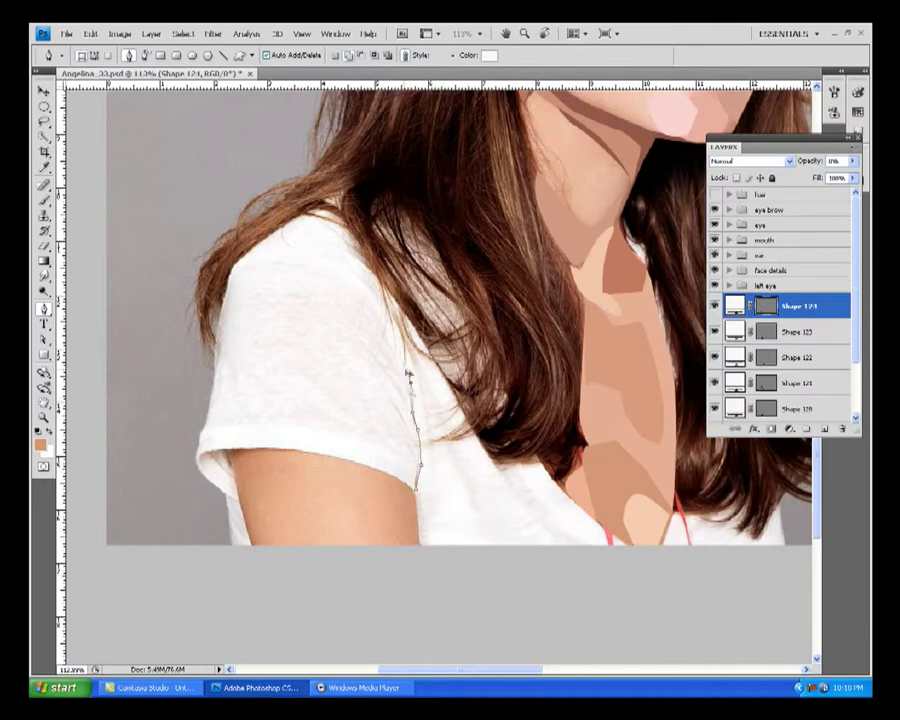
key("ctrl+plus")
left_click(412, 409)
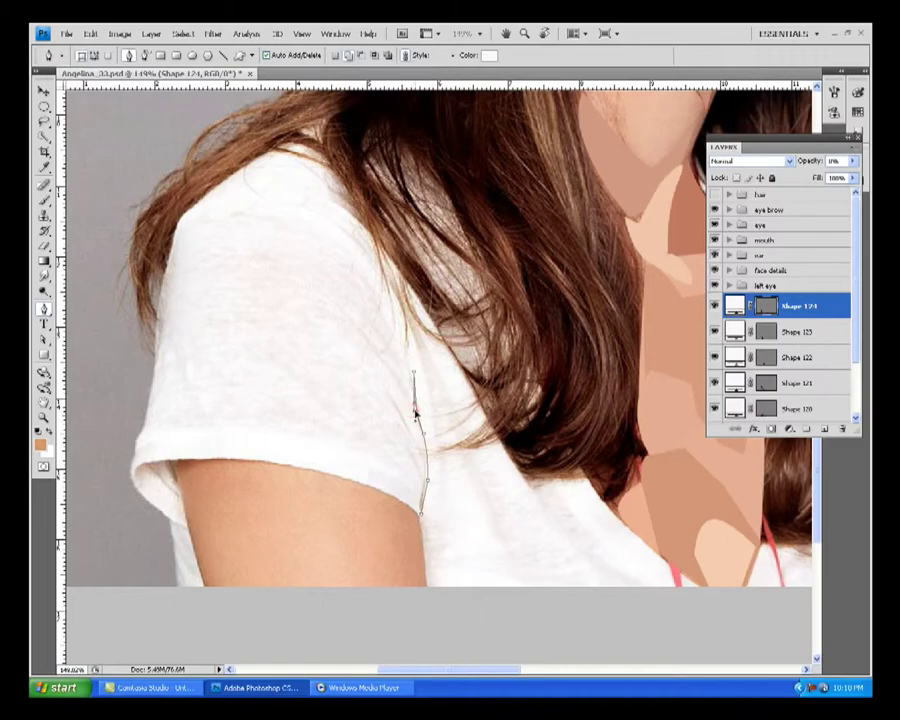
key("ctrl+plus")
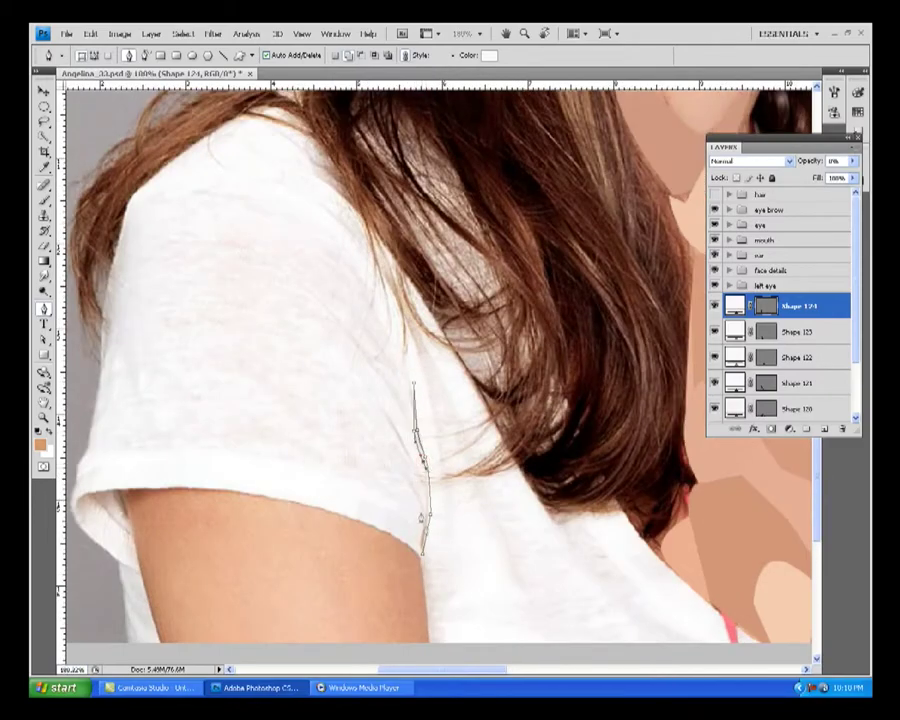
left_click(489, 55)
left_click(456, 488)
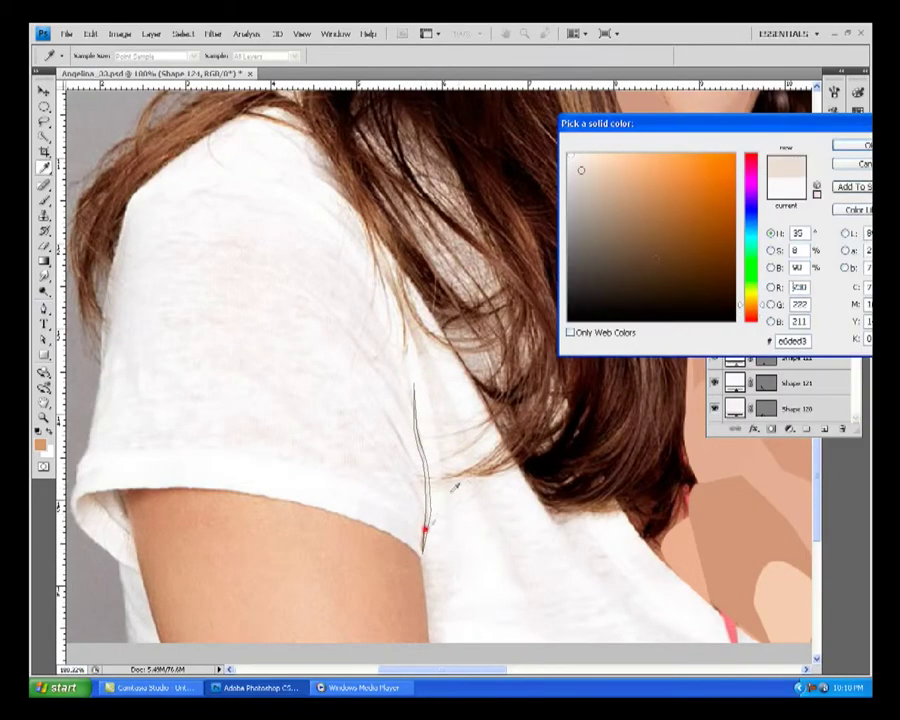
key("Return")
left_click(408, 420)
left_click_drag(297, 280, 255, 242)
Step: Close the thin leaf-shaped fold and fill it white
left_click(408, 420)
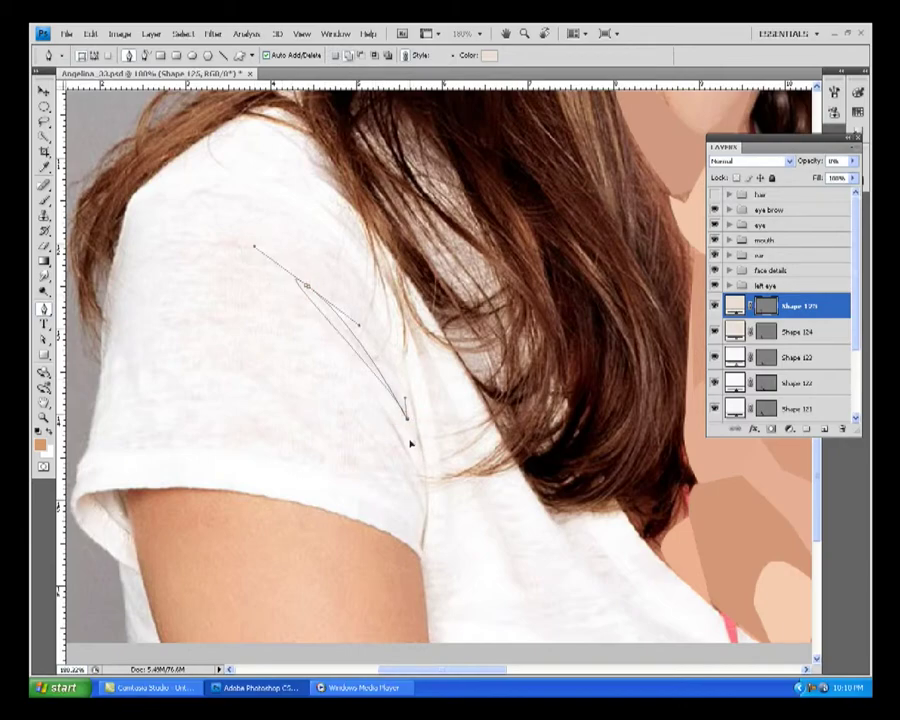
left_click_drag(308, 289, 354, 337)
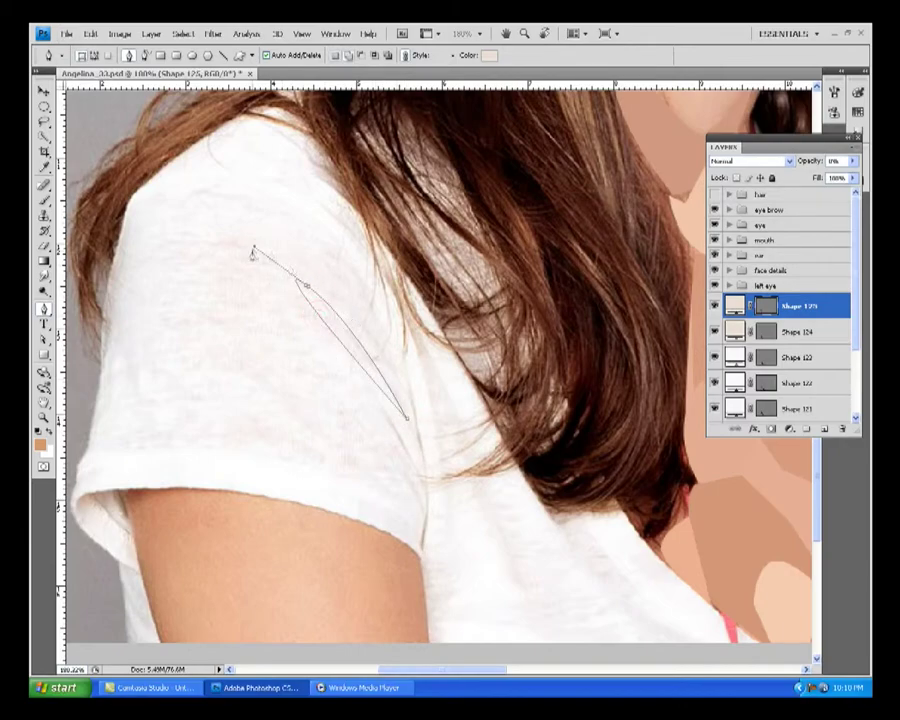
left_click(489, 55)
left_click(570, 145)
key("Return")
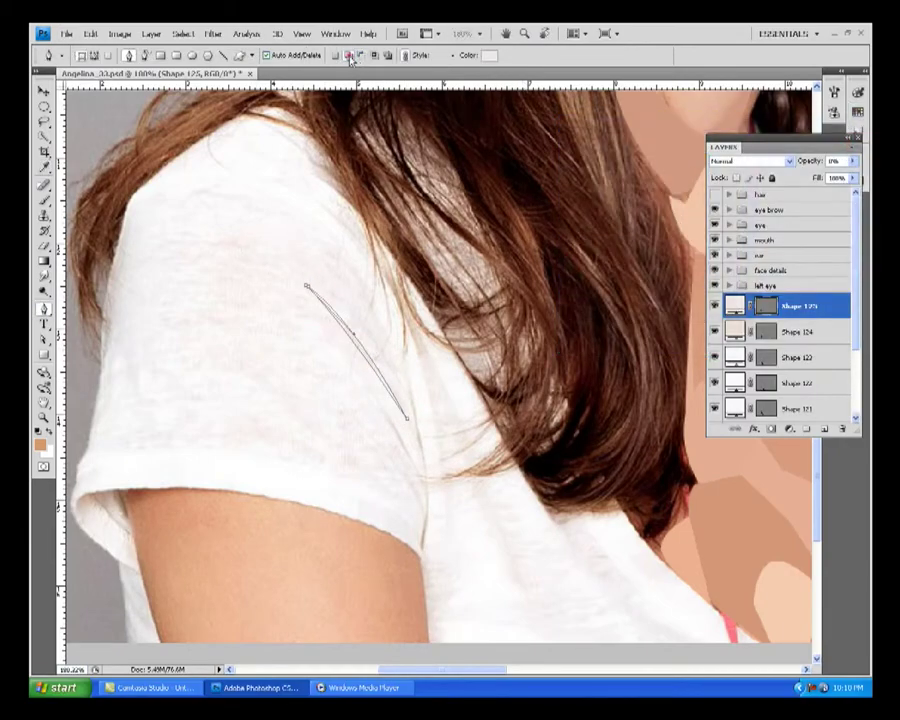
Step: Add second and third thin fold strokes below the first
left_click(368, 385)
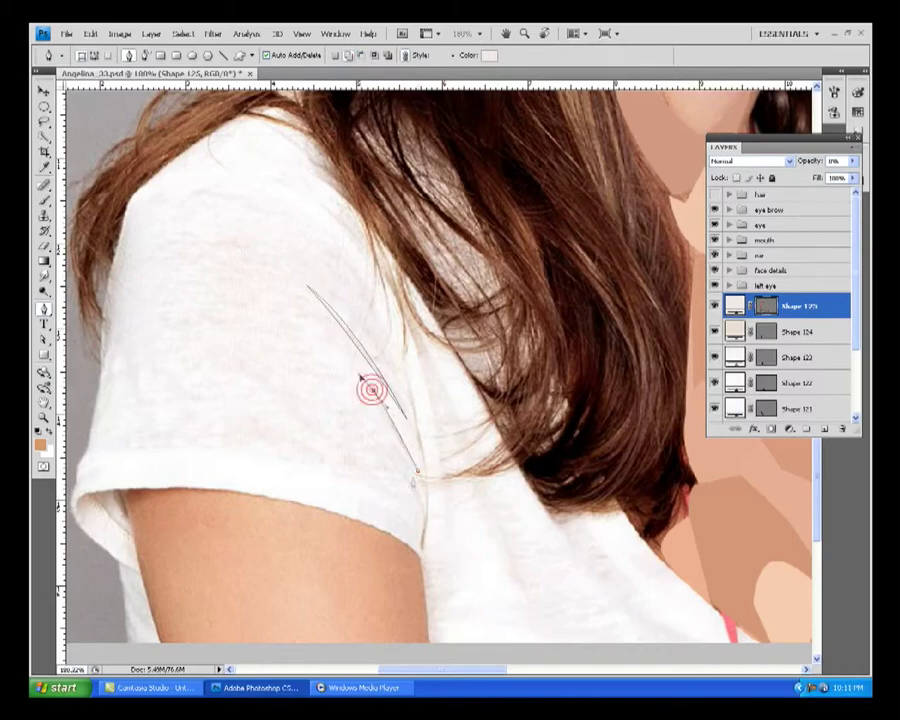
left_click_drag(422, 514, 338, 407)
left_click(357, 419)
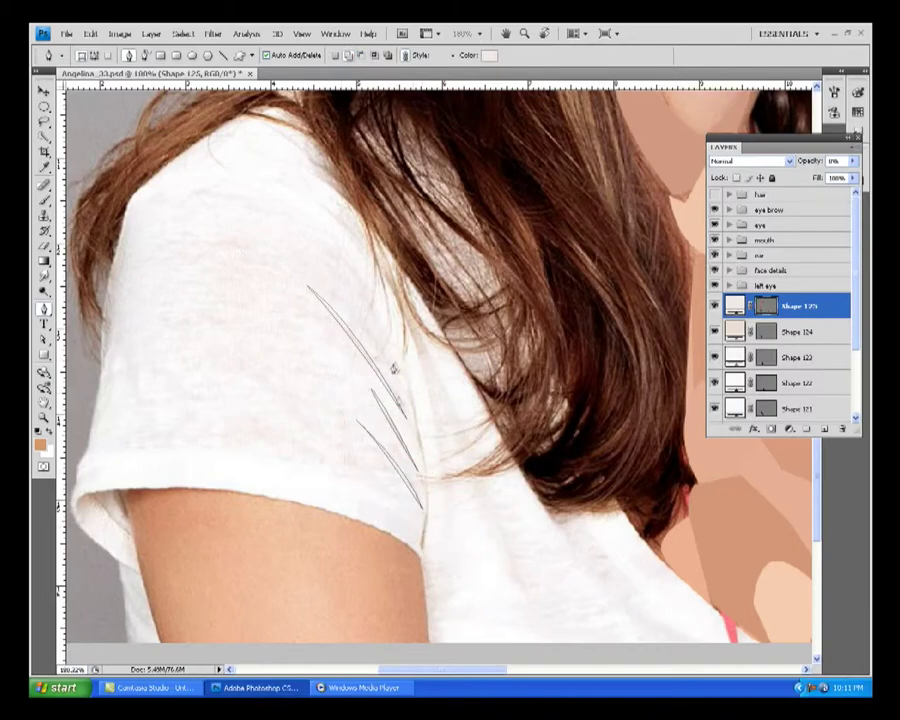
scroll(300, 300, "up", 3)
left_click(288, 297)
left_click_drag(400, 432, 405, 528)
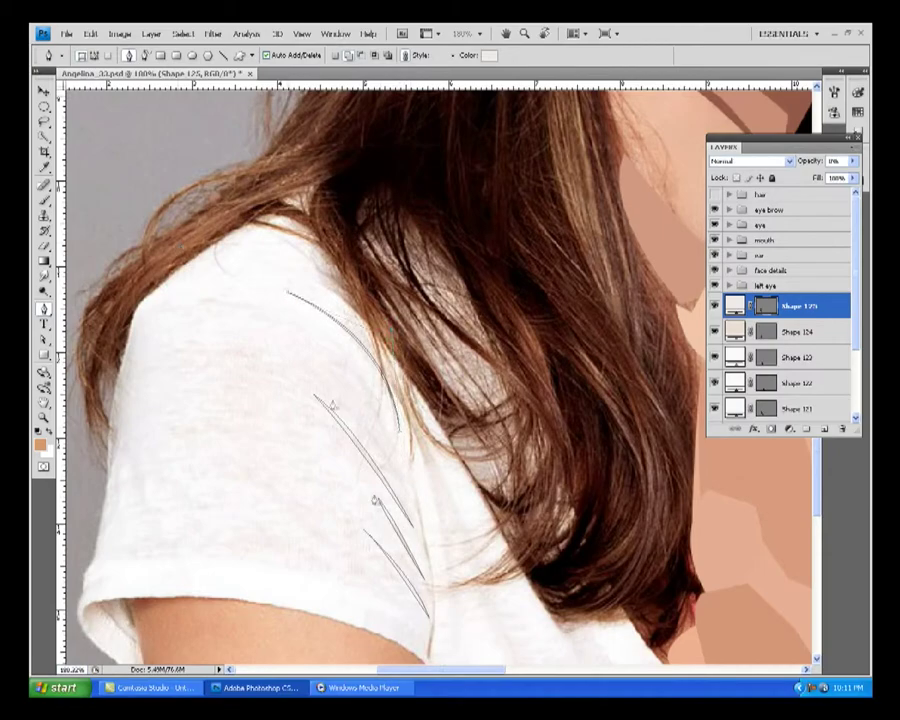
Step: Add more curved fold strokes along the shoulder beneath the hair
left_click_drag(331, 379, 413, 502)
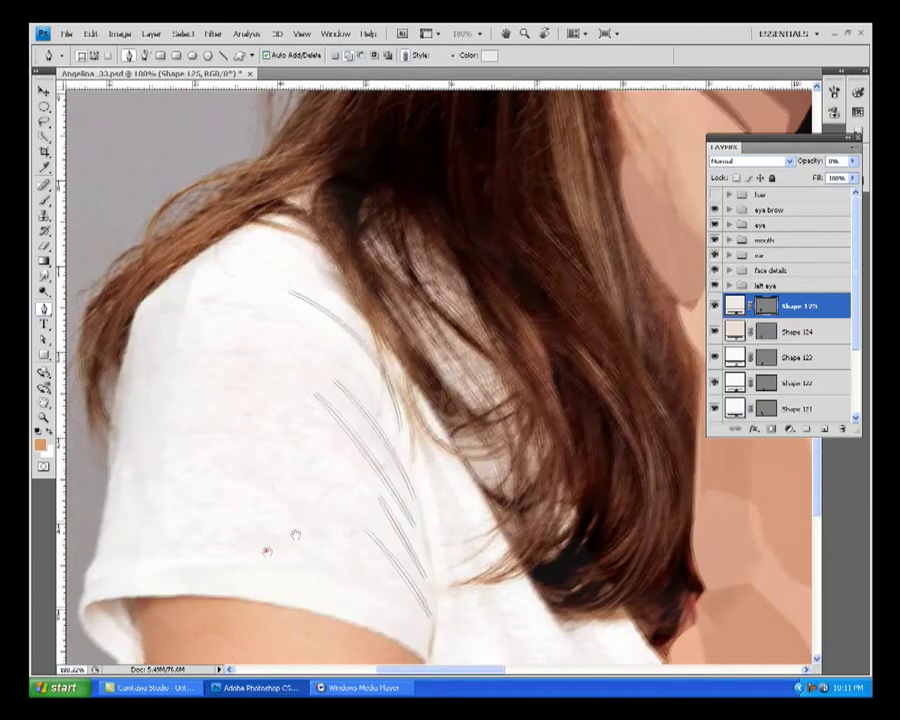
left_click_drag(438, 576, 497, 545)
left_click_drag(322, 445, 337, 497)
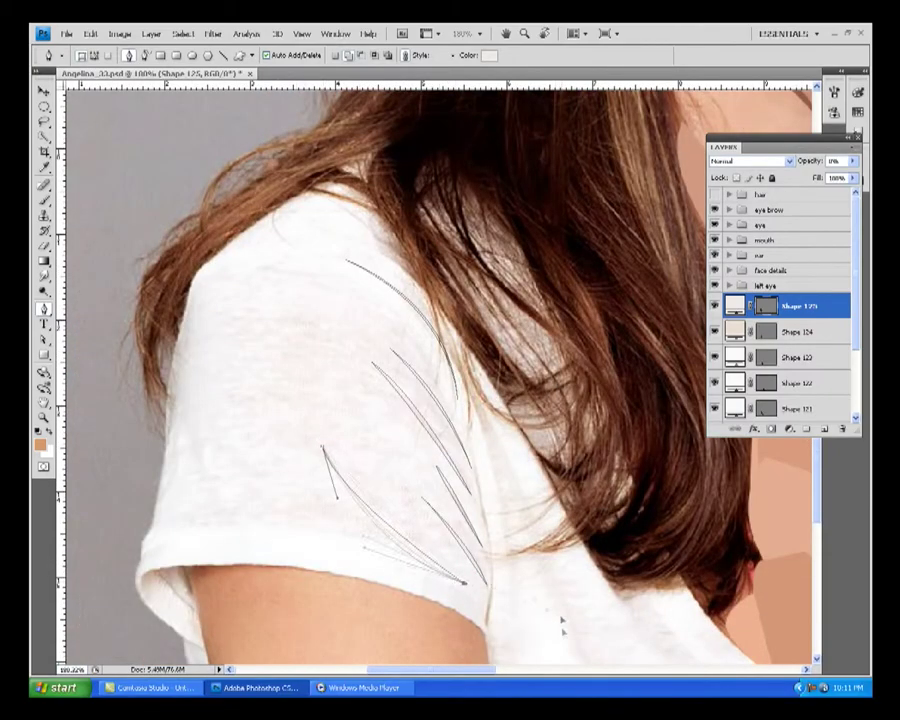
key("ctrl+minus")
key("ctrl+plus")
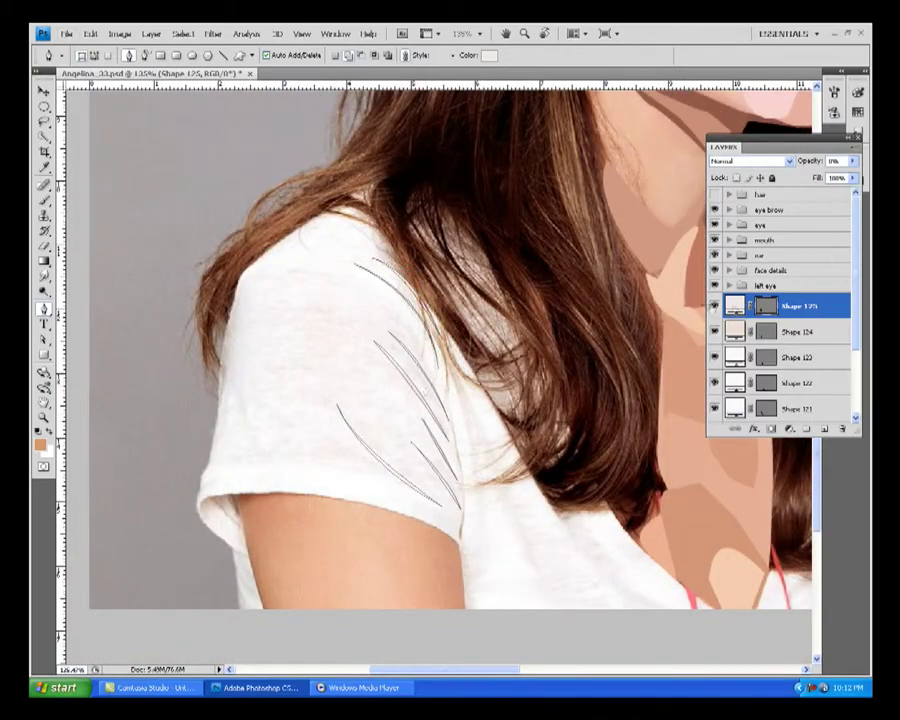
Step: Draw a closed shape along the sleeve edge
key("Escape")
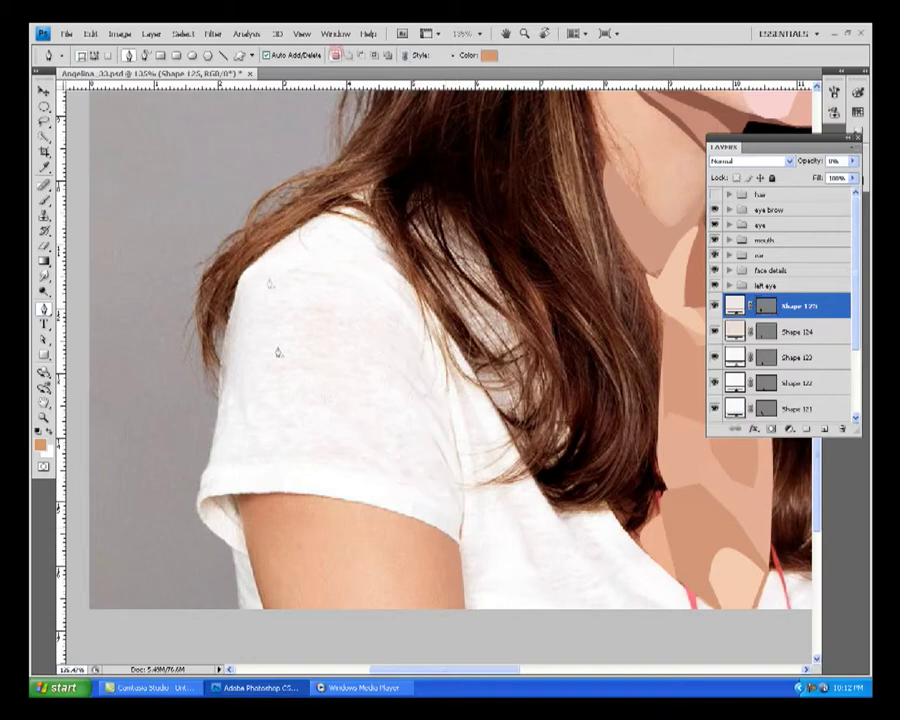
left_click(239, 282)
left_click(218, 388)
left_click(217, 440)
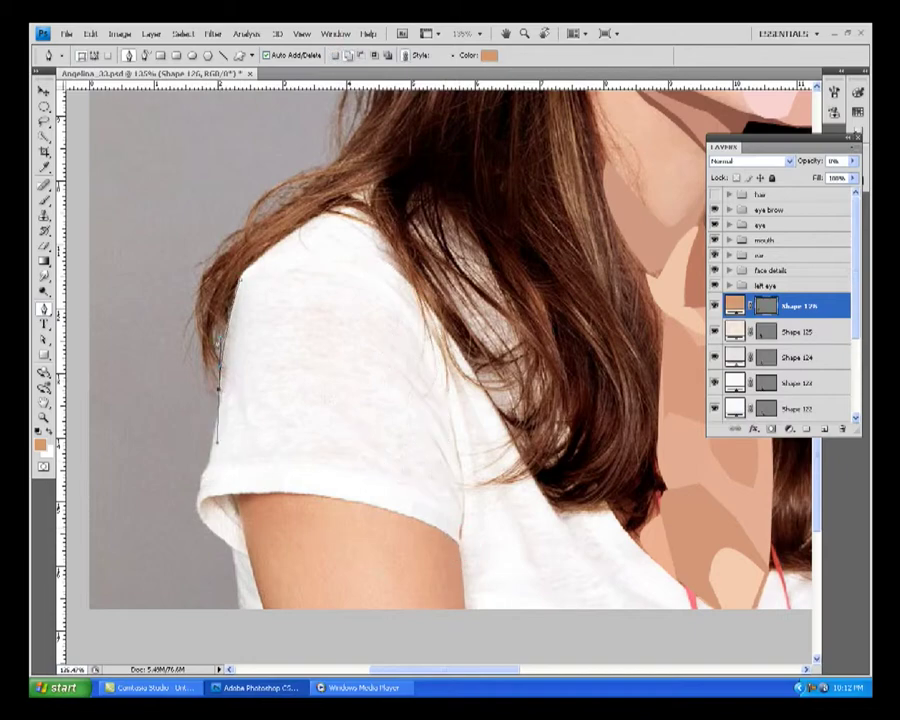
left_click(208, 463)
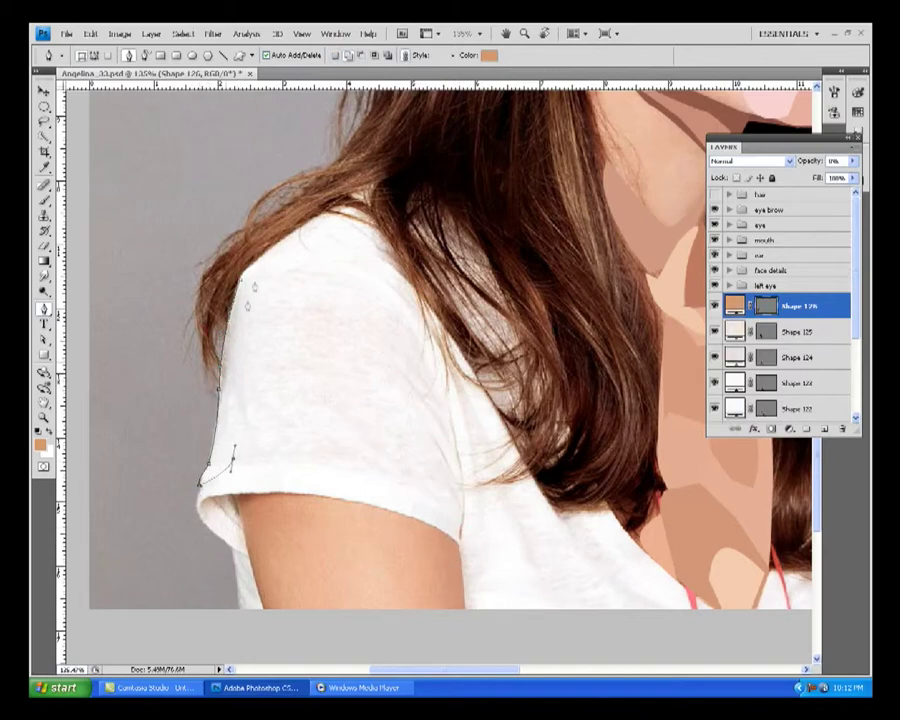
left_click(239, 282)
Step: Draw a white shape around the sleeve cuff
left_click(237, 577)
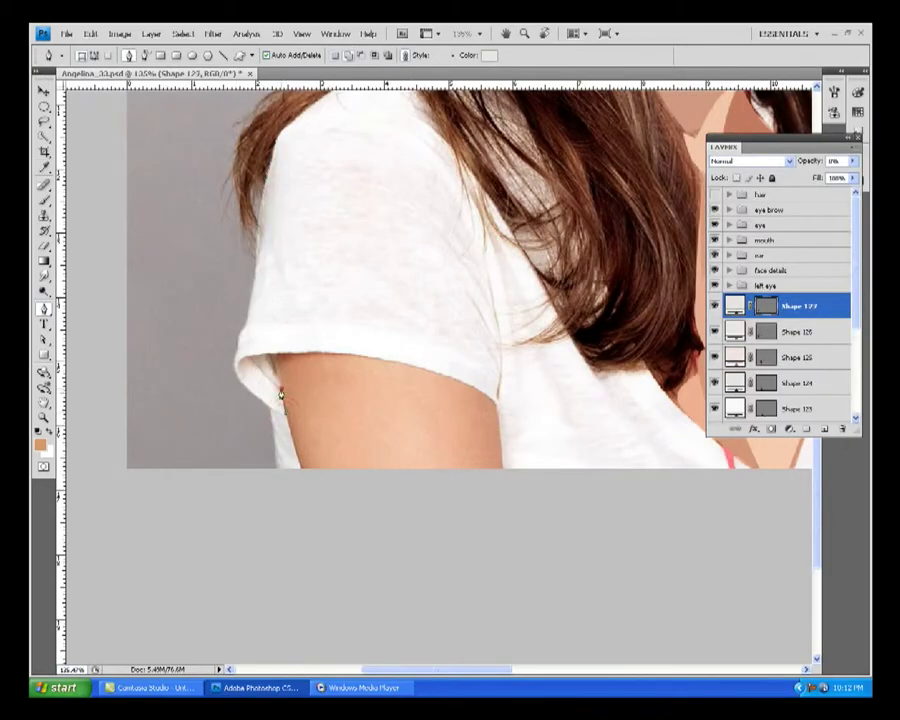
left_click(285, 414)
left_click(256, 360)
left_click(237, 360)
left_click(241, 388)
double_click(735, 305)
left_click(847, 143)
Step: Add Shape 128 under the cuff, filled with a skin colour sampled from the photo
key("ctrl+plus")
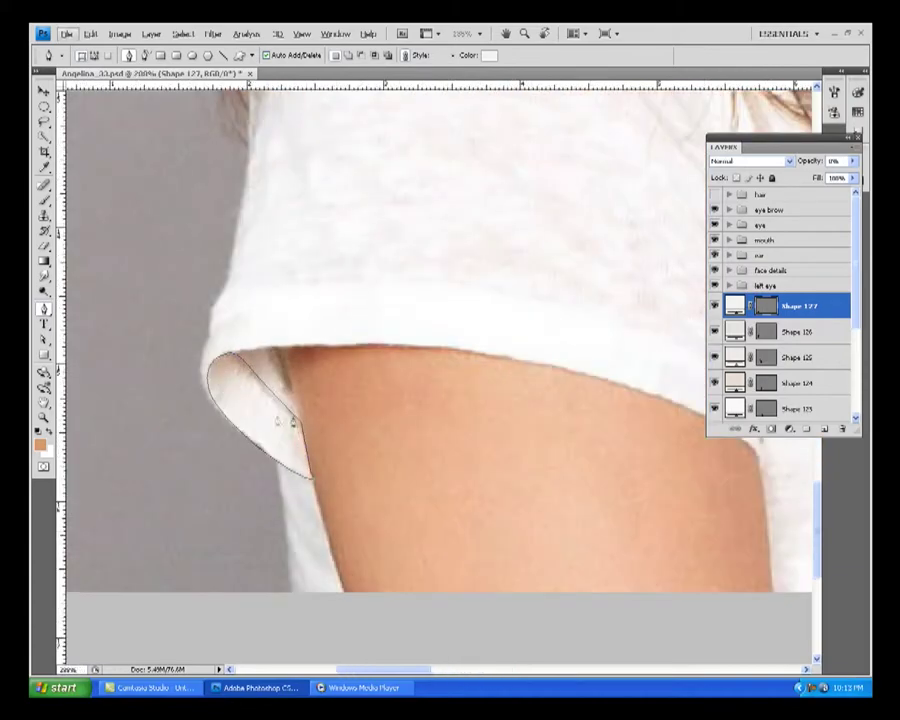
left_click(300, 421)
double_click(735, 305)
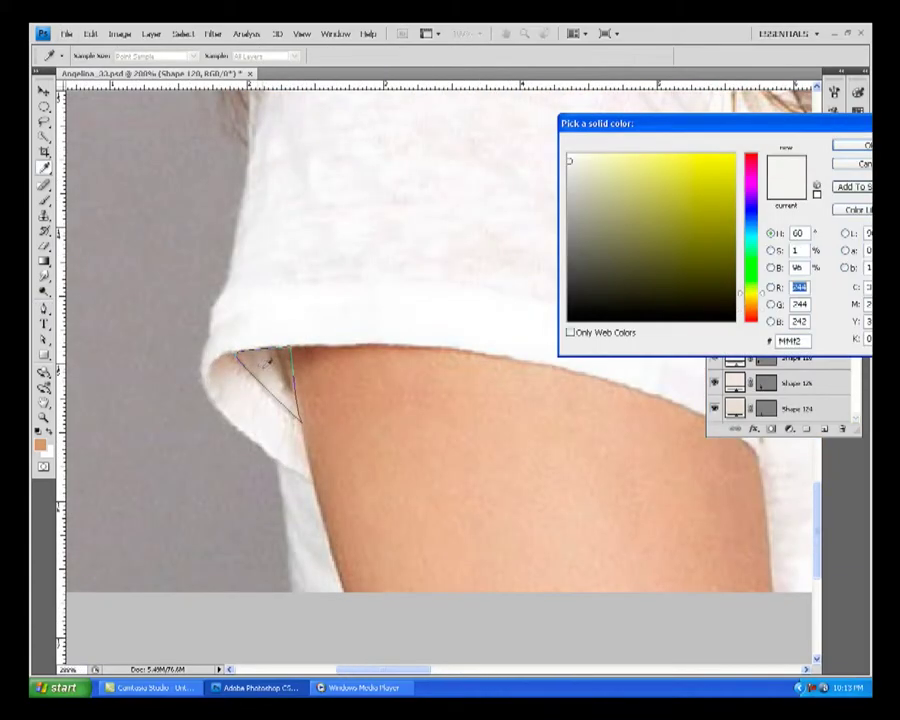
left_click(430, 420)
left_click(848, 144)
Step: Add Shapes 129 and 130 at the cuff, filled with sampled darker brown
left_click(291, 350)
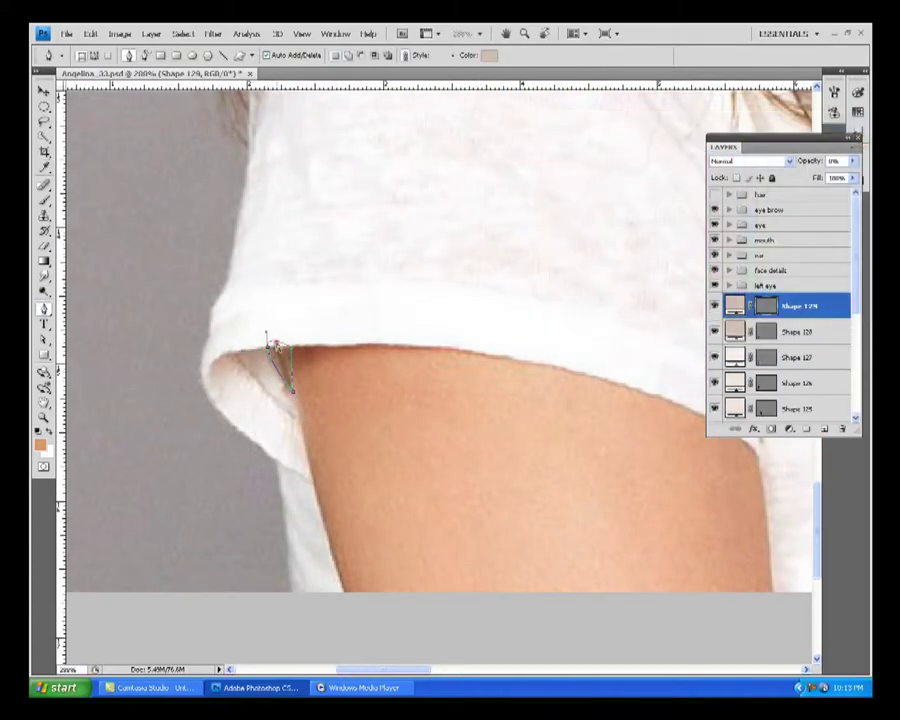
double_click(735, 305)
left_click(331, 377)
left_click(848, 143)
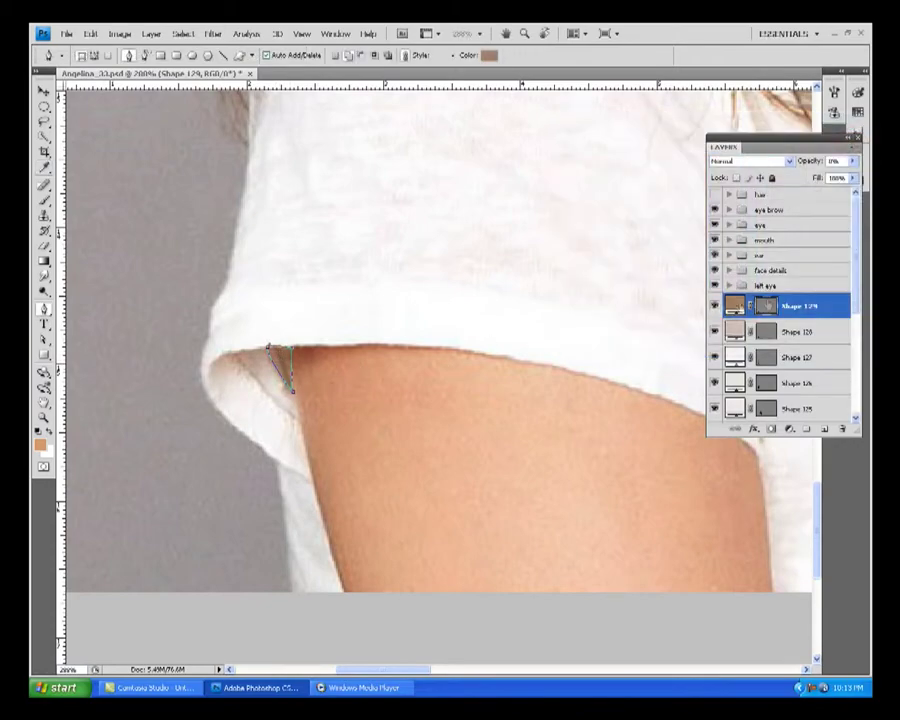
double_click(735, 305)
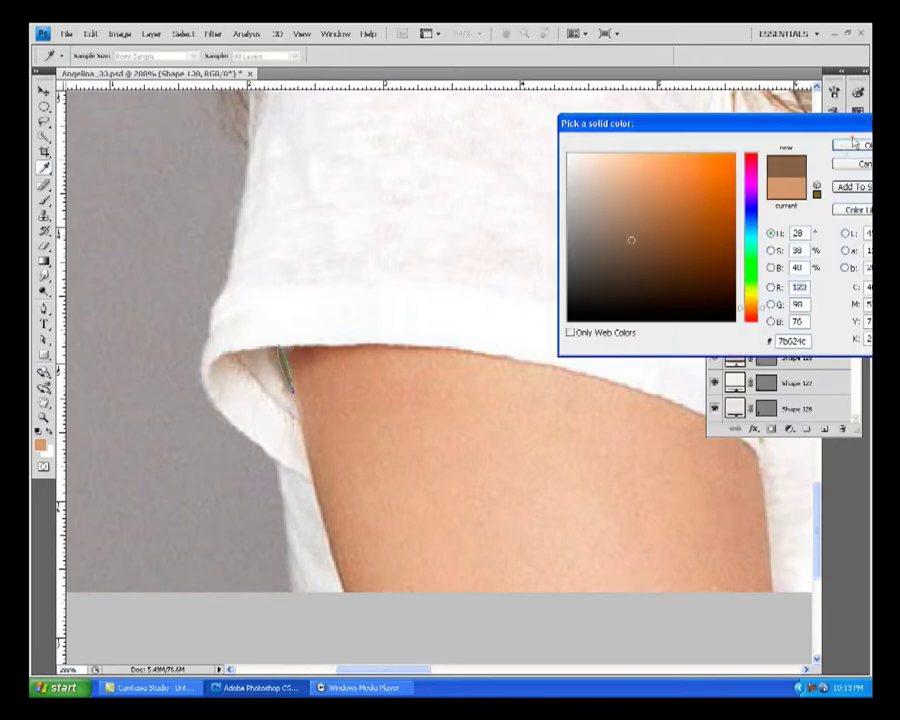
left_click(853, 143)
Step: Draw Shape 131 along the cuff fold, filled white
left_click(300, 422)
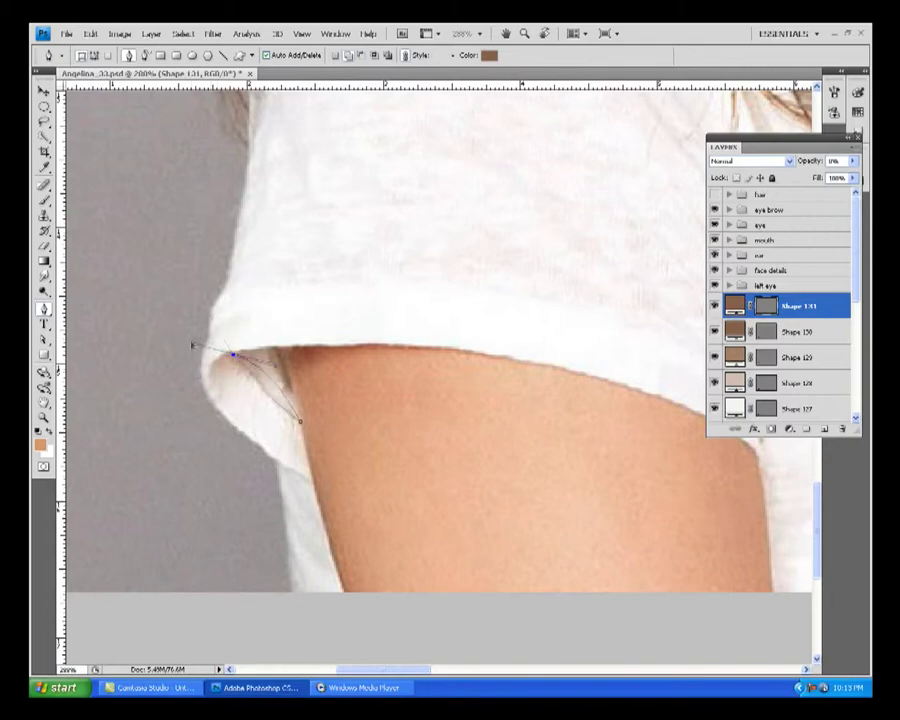
left_click(233, 355)
left_click(300, 421)
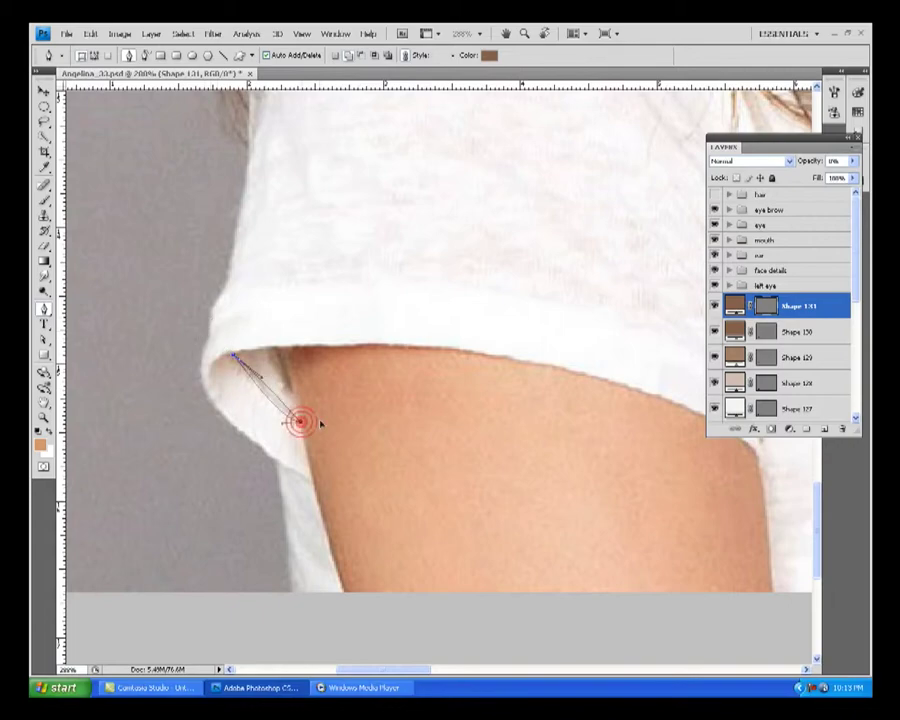
double_click(735, 305)
left_click(327, 540)
key("Return")
Step: Draw Shape 132 down the lower shirt edge and set its colour
left_click_drag(298, 420, 338, 315)
left_click(316, 352)
left_click(333, 485)
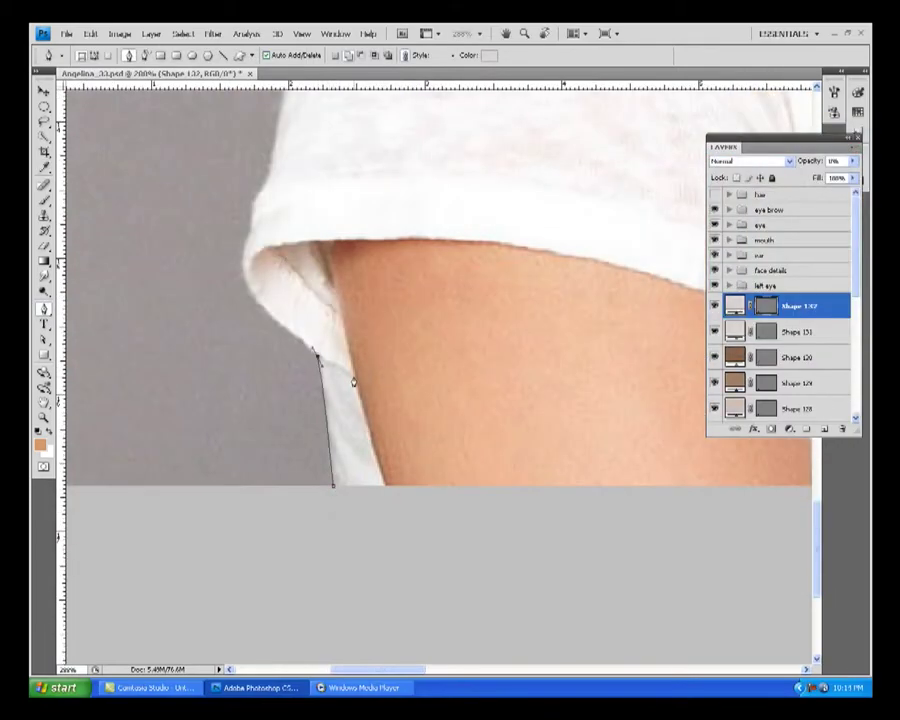
double_click(735, 305)
key("Return")
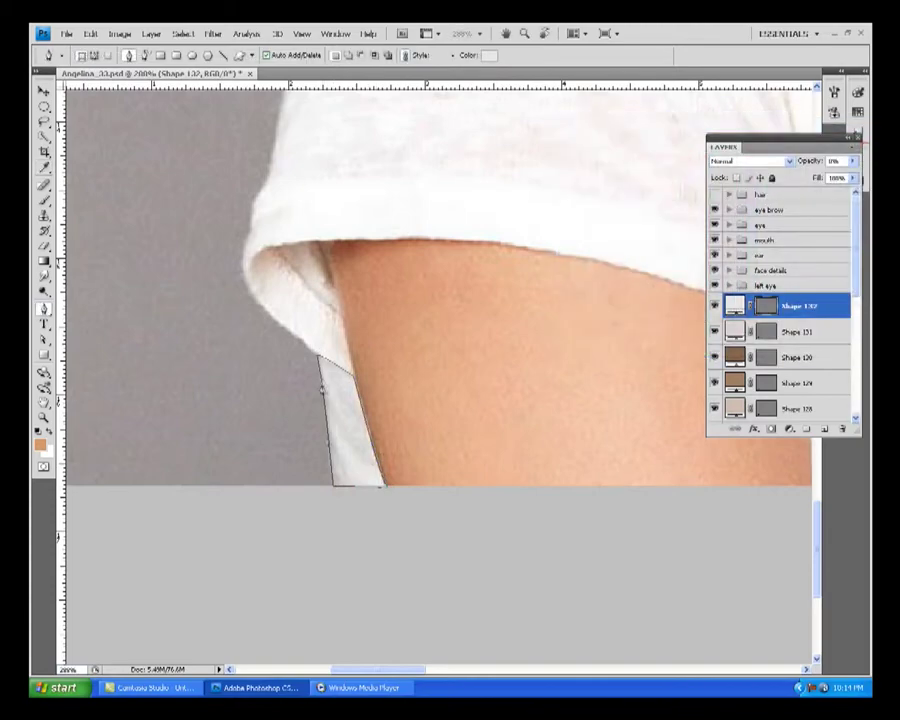
Step: Draw two leaf-shaped fold strokes below the sleeve and set their colour
left_click(360, 412)
left_click(335, 368)
left_click(334, 370)
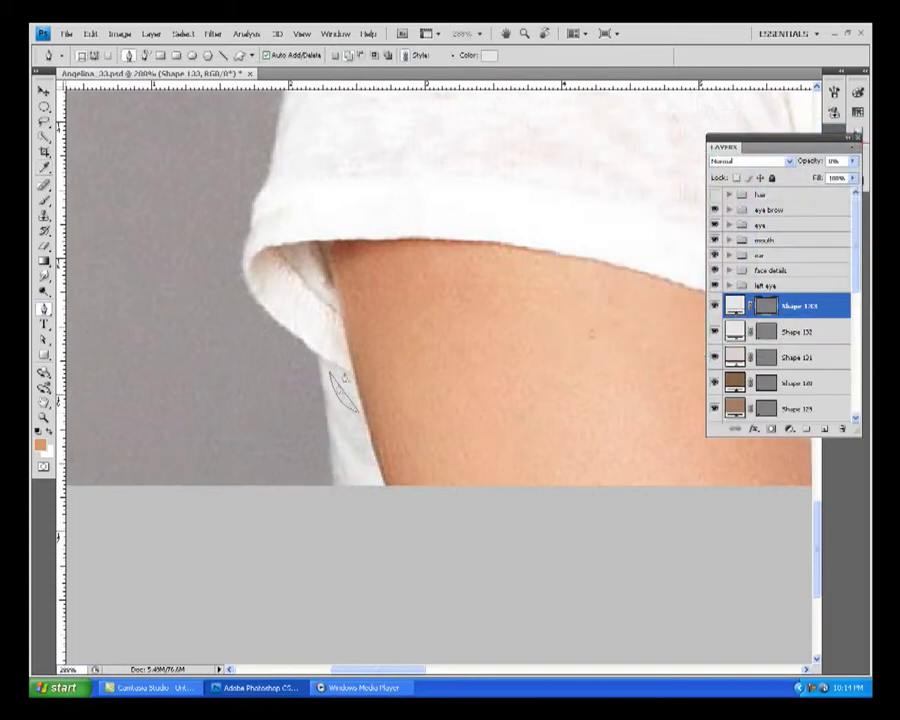
left_click(366, 468)
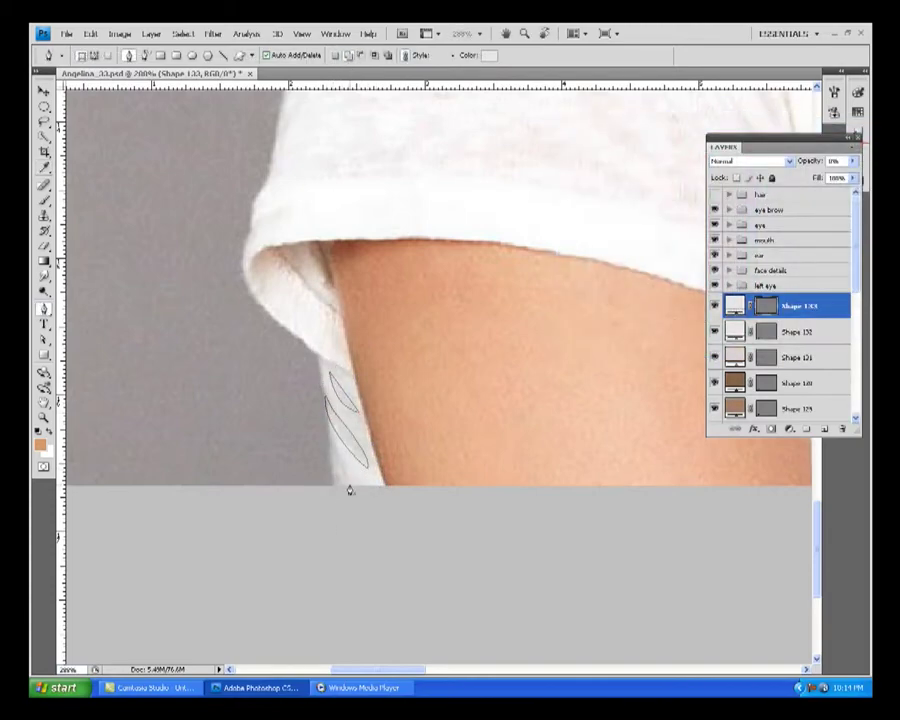
double_click(735, 305)
key("Return")
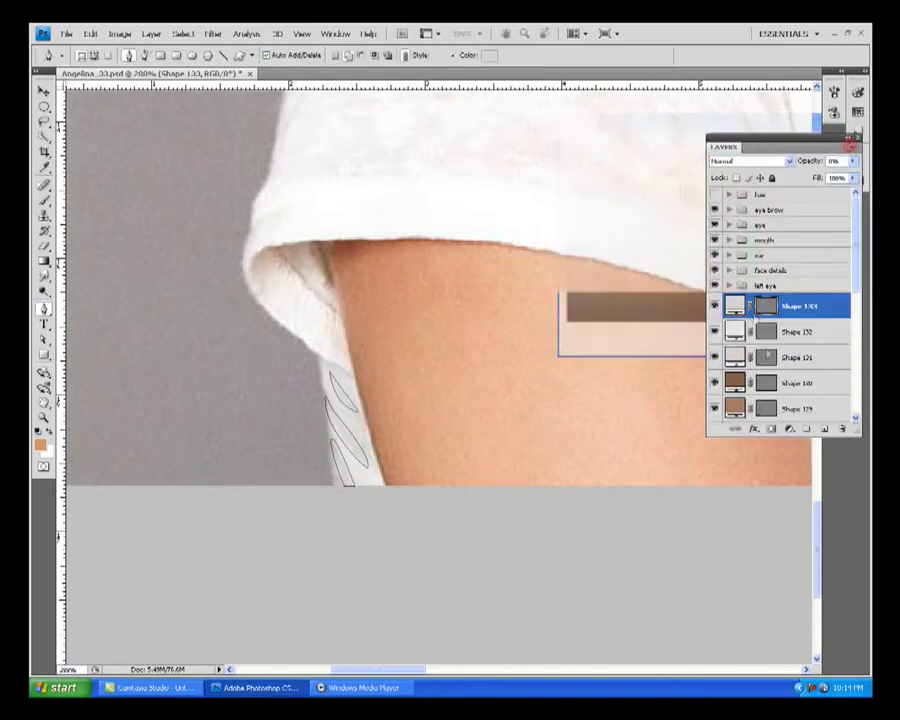
key("ctrl+minus")
Step: Start a shirt shape just under the chin and hide the face details group
scroll(458, 312, "down", 3)
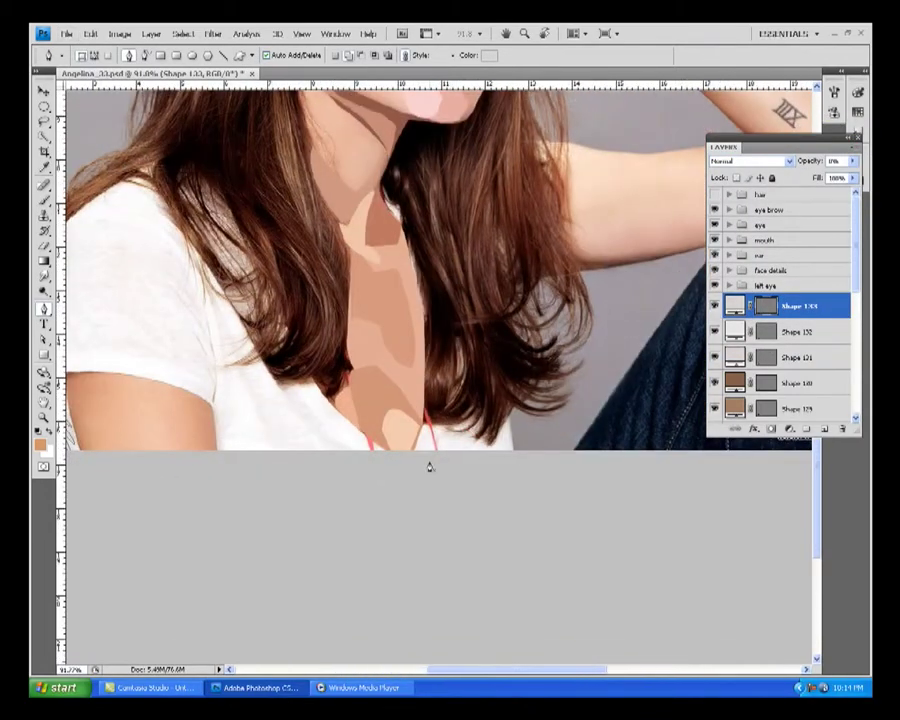
scroll(415, 459, "up", 2)
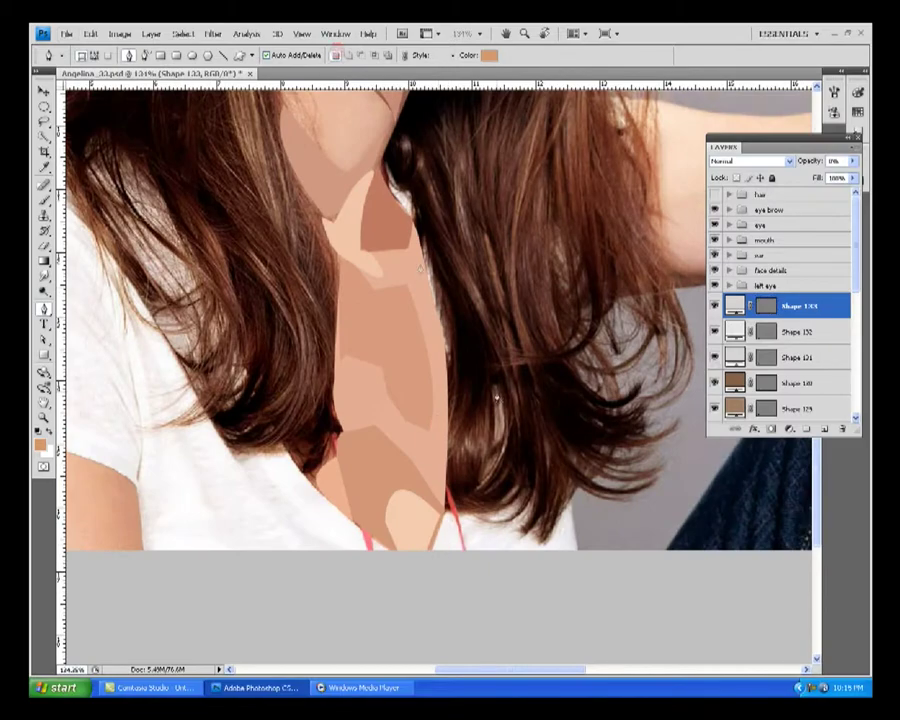
scroll(576, 545, "down", 1)
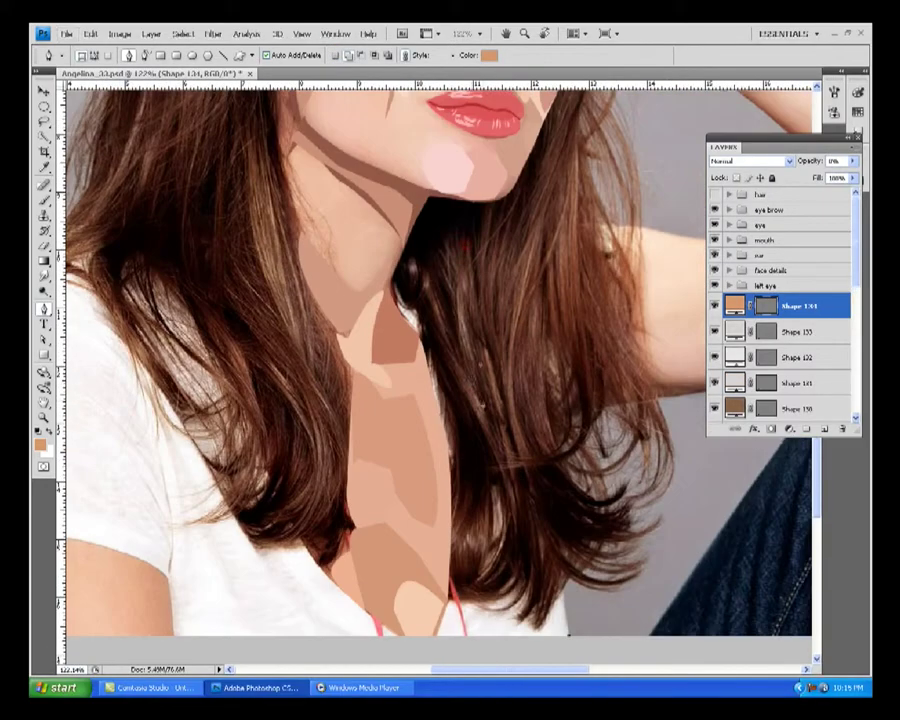
left_click(487, 201)
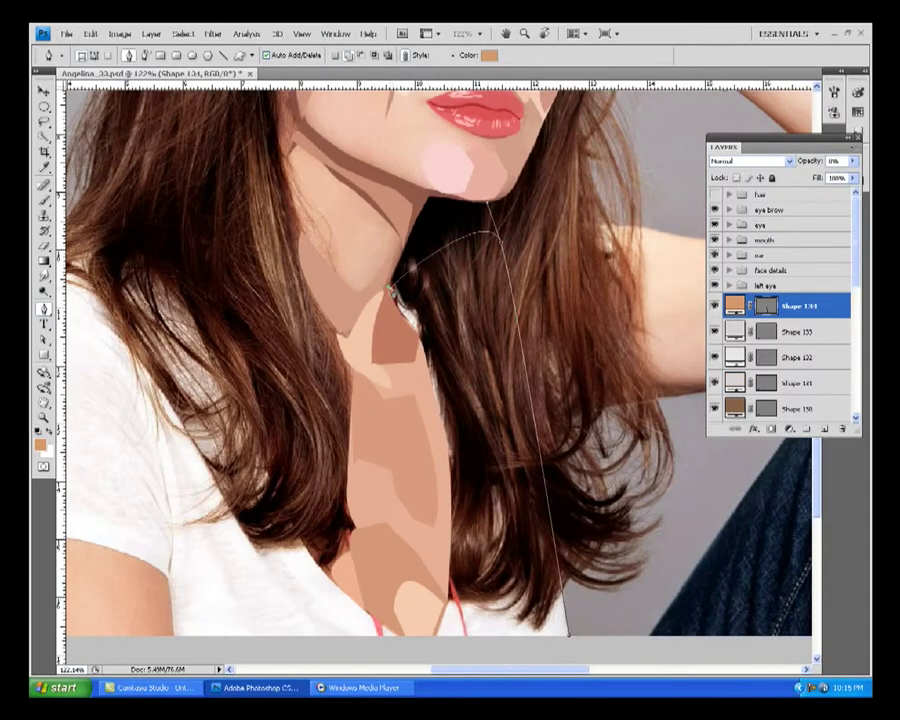
left_click(713, 271)
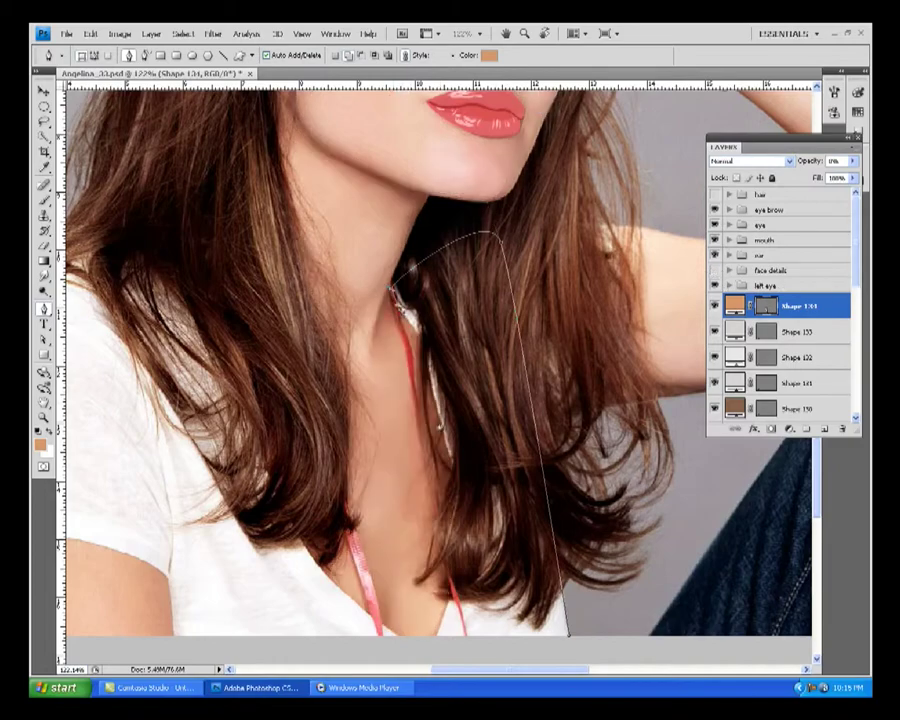
Step: Close Shape 134 along the image bottom by the neck and fill it white
scroll(440, 537, "down", 2)
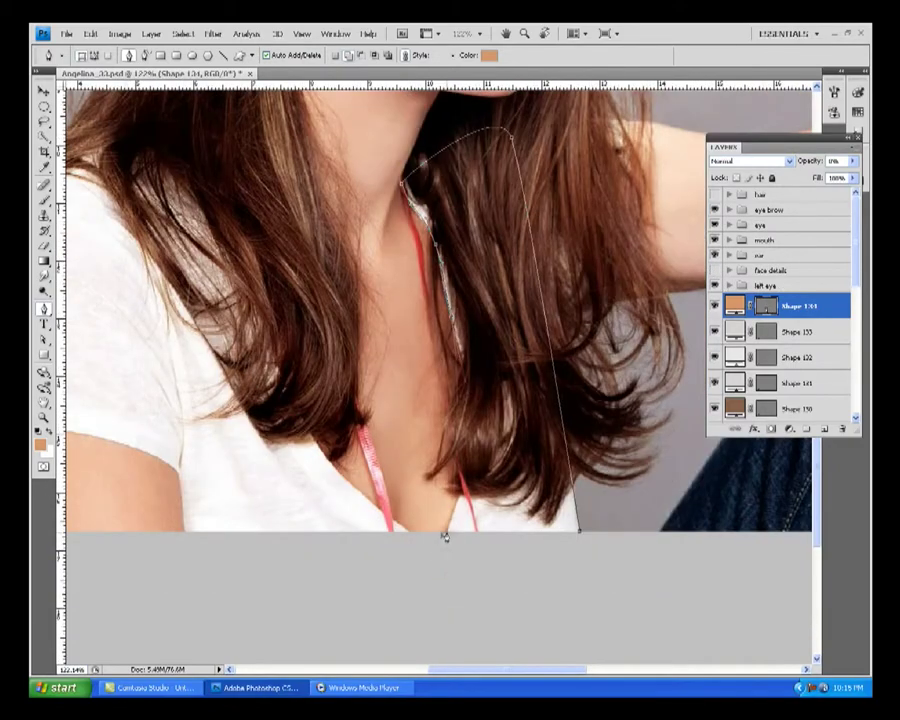
left_click(445, 533)
left_click(579, 532)
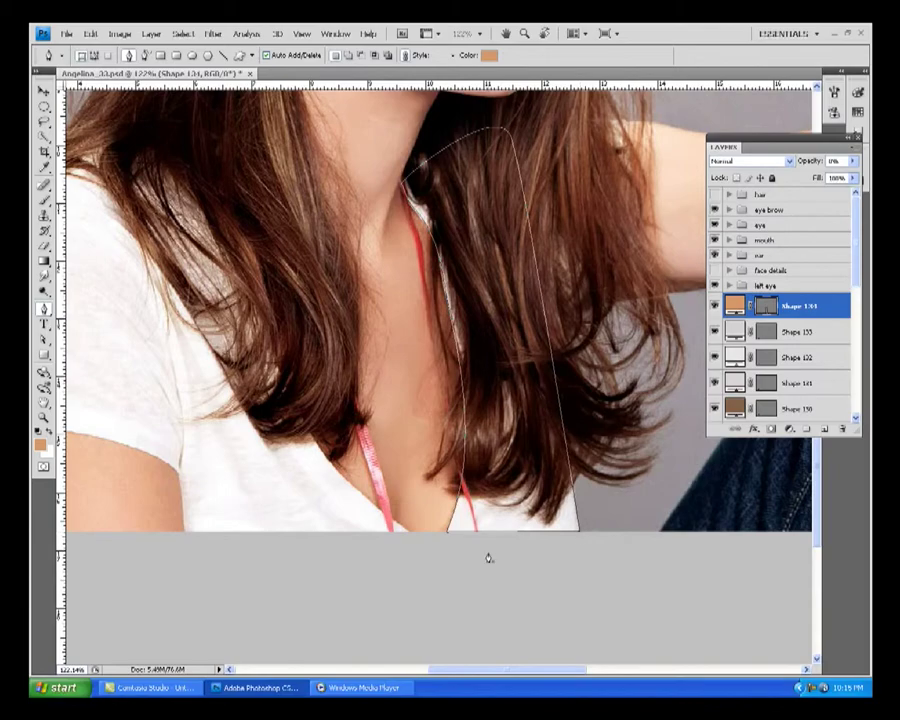
double_click(736, 306)
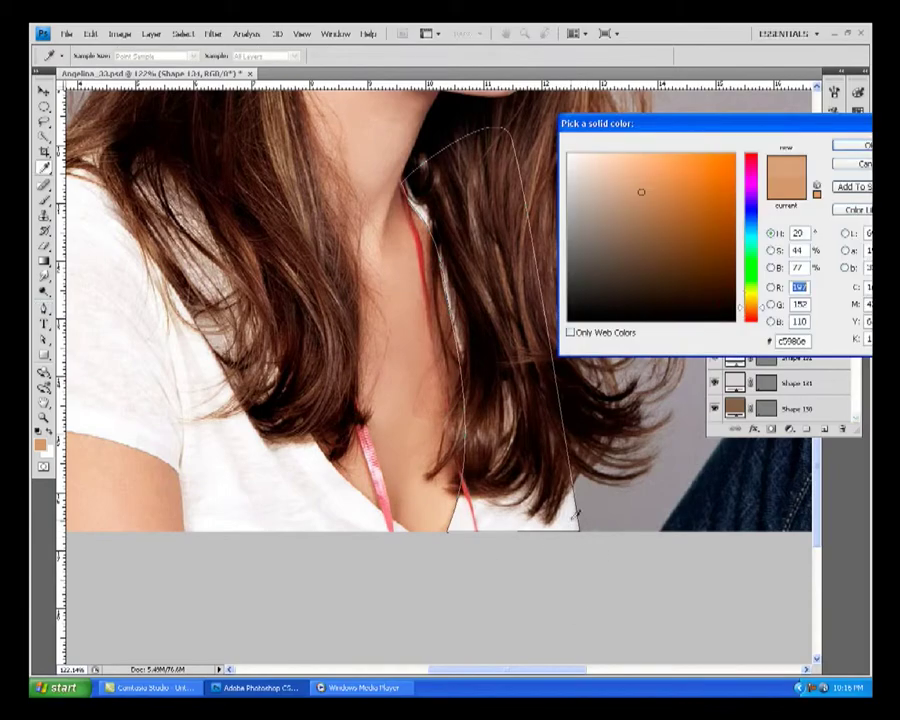
left_click(566, 154)
left_click(848, 128)
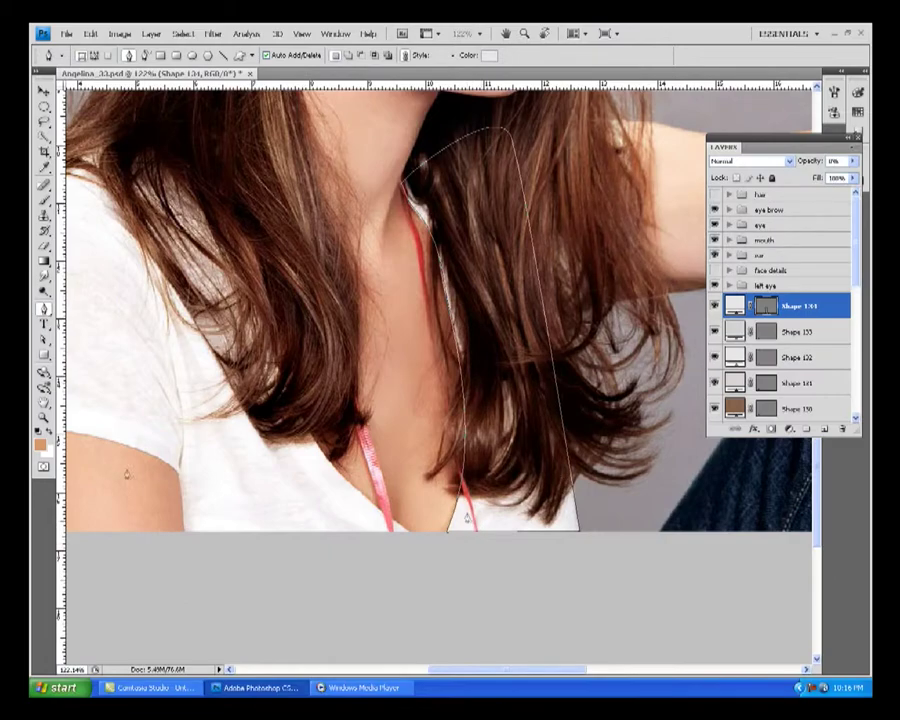
Step: Draw Shape 135 just below the collar, filled white
left_click(766, 304)
left_click(446, 534)
mouse_move(553, 587)
left_mouse_down()
mouse_move(553, 648)
mouse_move(539, 604)
left_mouse_up()
double_click(736, 306)
left_click(566, 154)
left_click(848, 128)
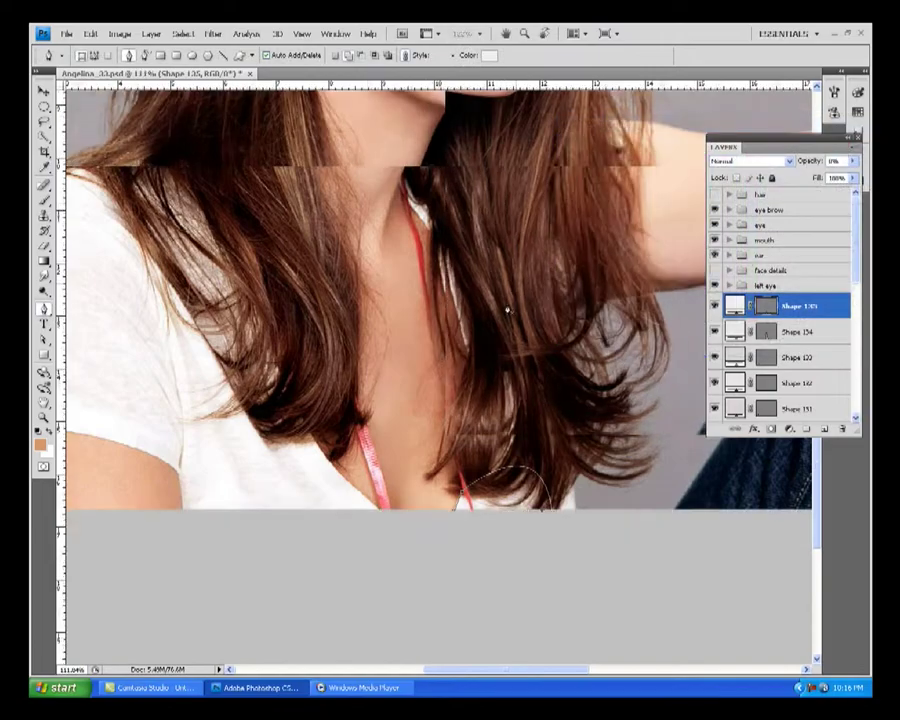
scroll(421, 496, "up", 2)
scroll(474, 474, "down", 5)
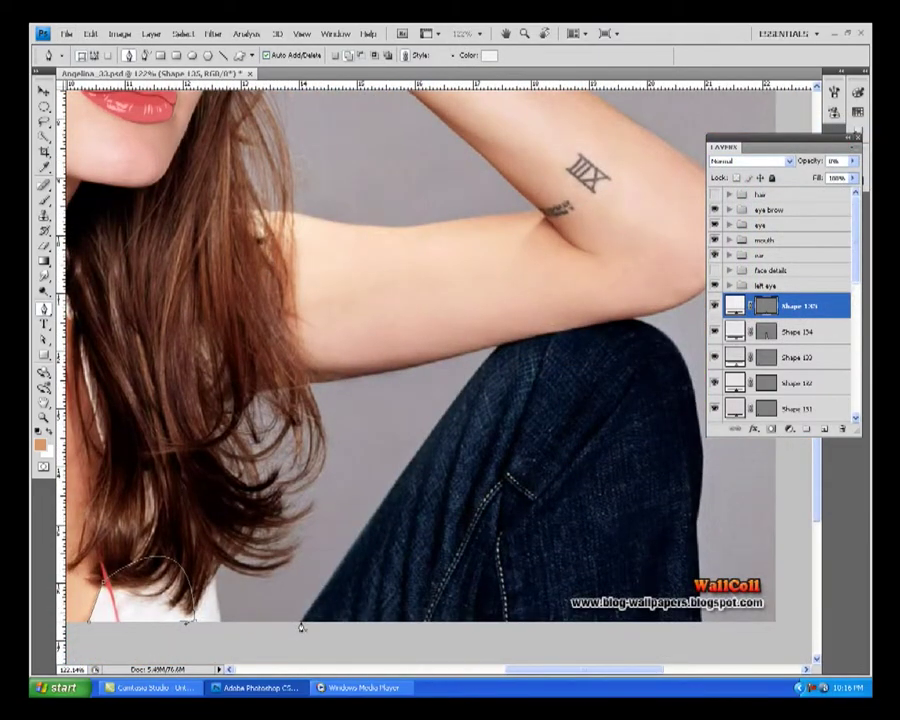
Step: Trace the jeans outline as a shape layer filled dark navy
left_click(495, 344)
left_click(632, 318)
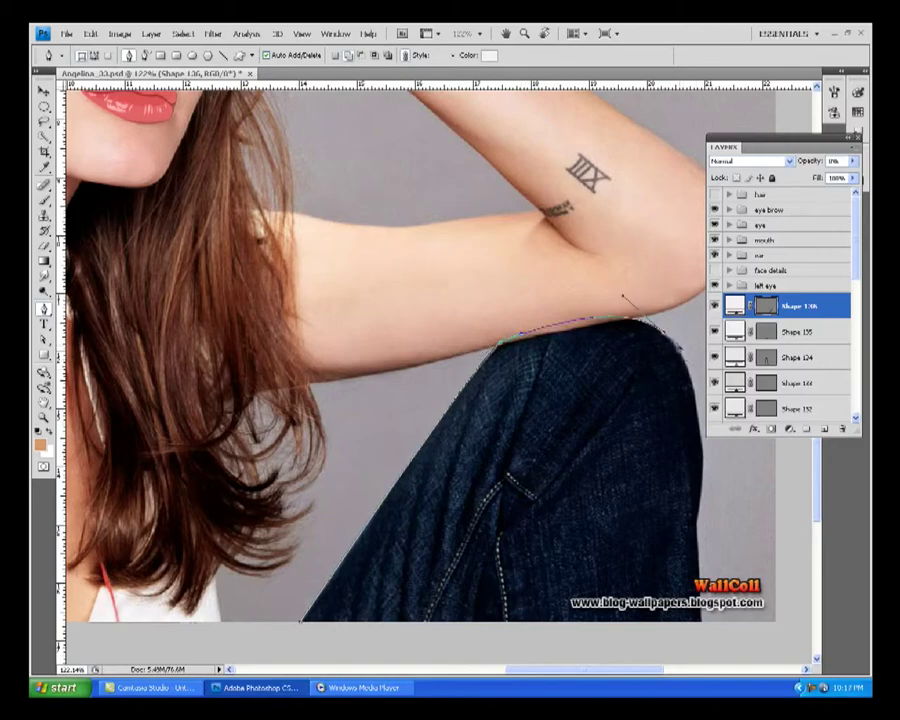
left_click(700, 545)
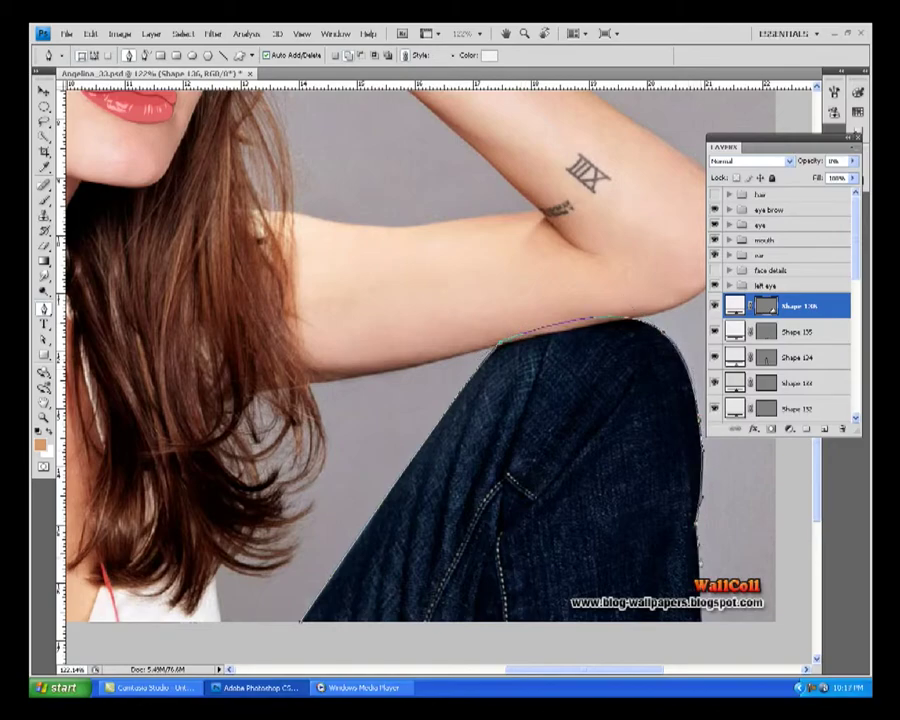
left_click(299, 628)
double_click(735, 306)
left_click(671, 305)
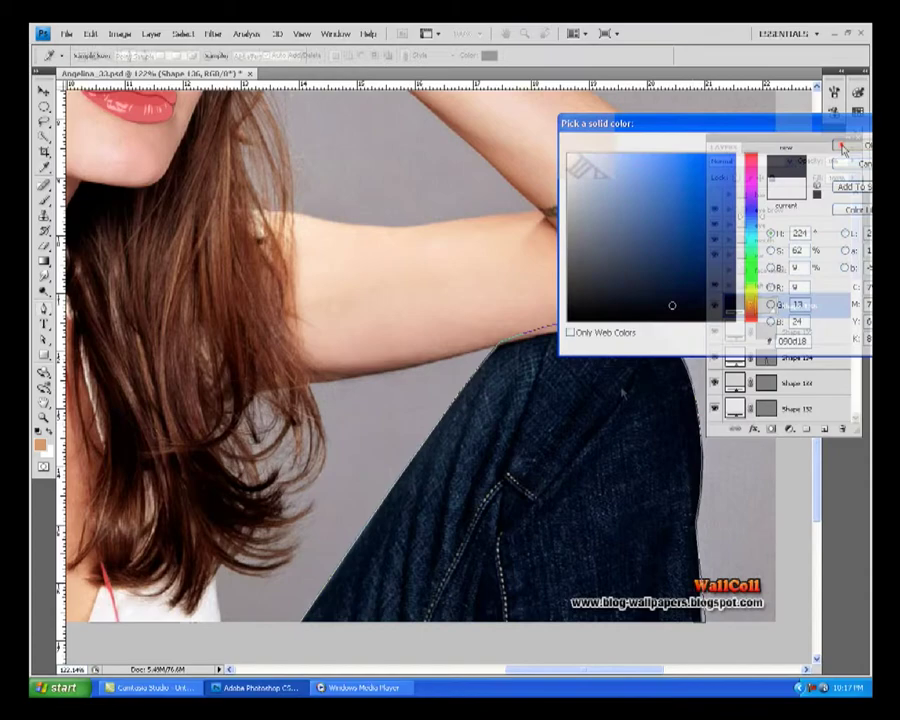
left_click(855, 141)
Step: Start a second dark-navy shape at the jeans' bottom-left for the folds
left_click(351, 622)
left_click(359, 563)
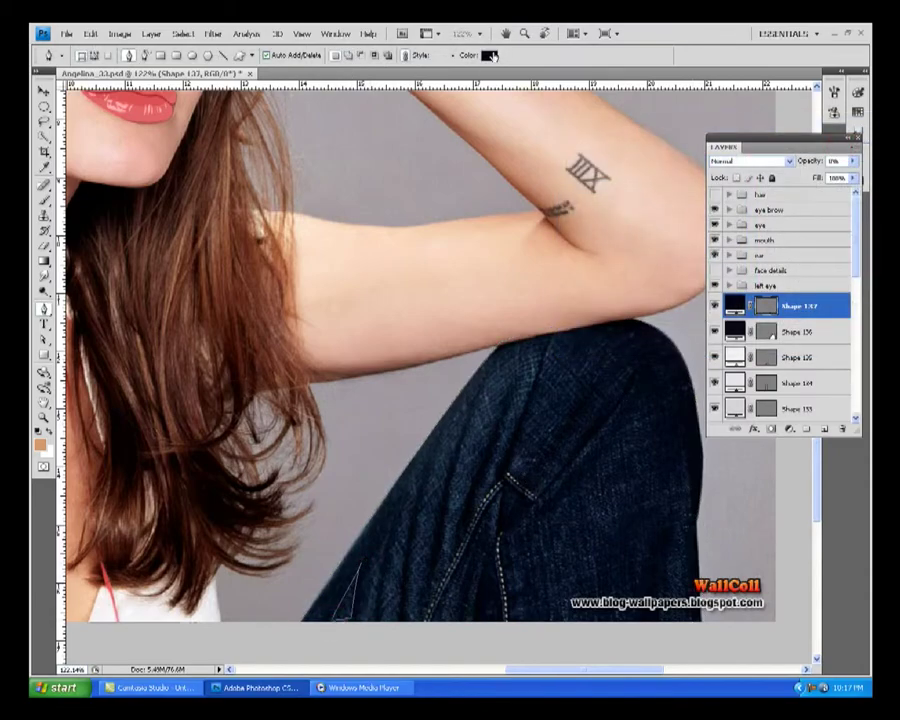
left_click(489, 55)
left_click(630, 268)
left_click(862, 141)
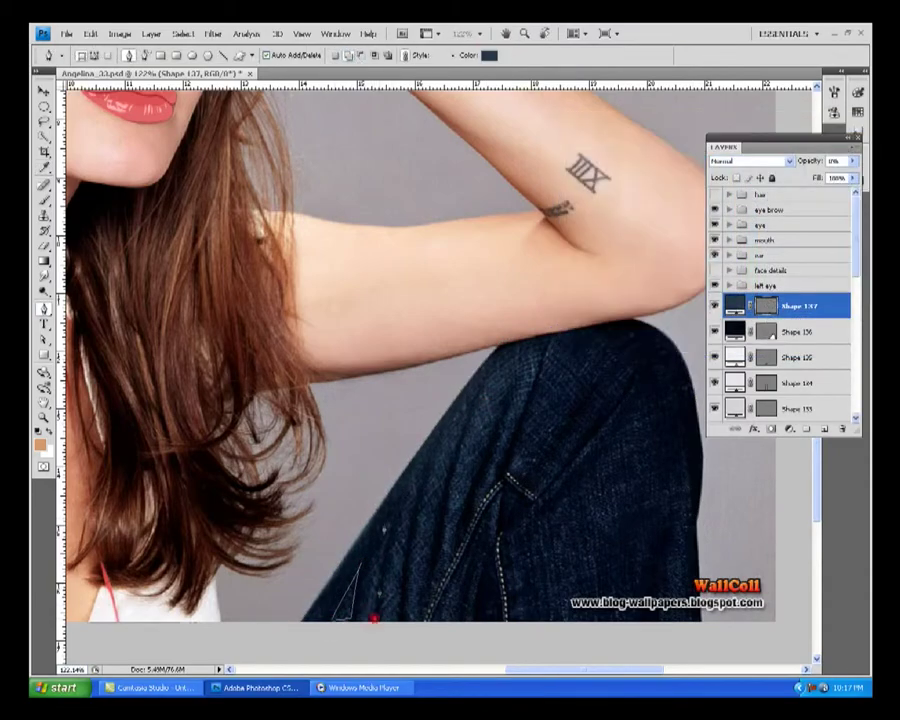
left_click(357, 625)
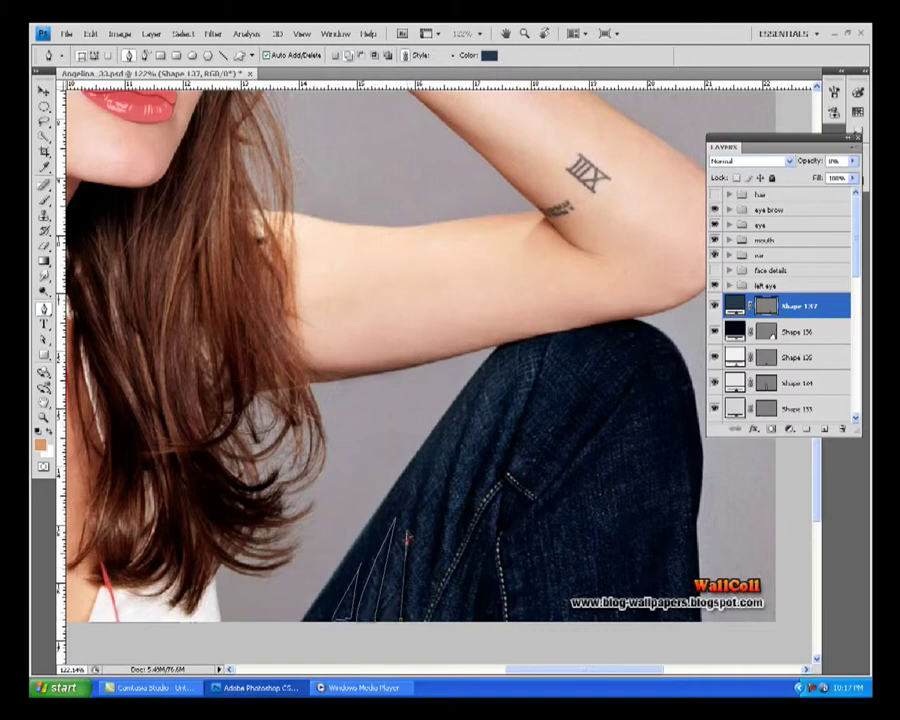
Step: Draw thin fold crease outlines up the left leg of the jeans
left_click(400, 622)
left_click(463, 421)
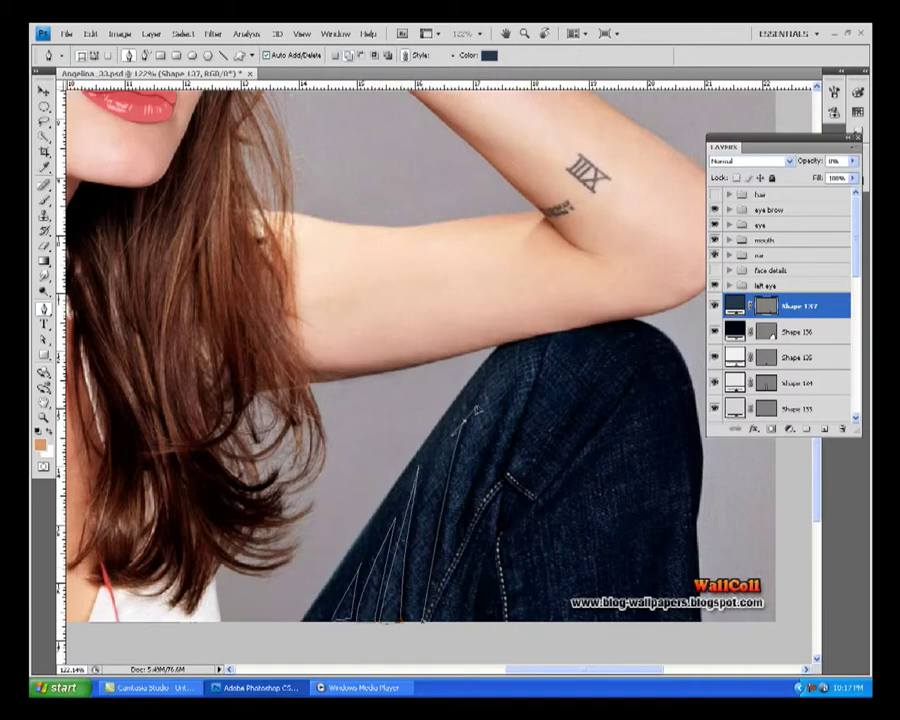
left_click(485, 391)
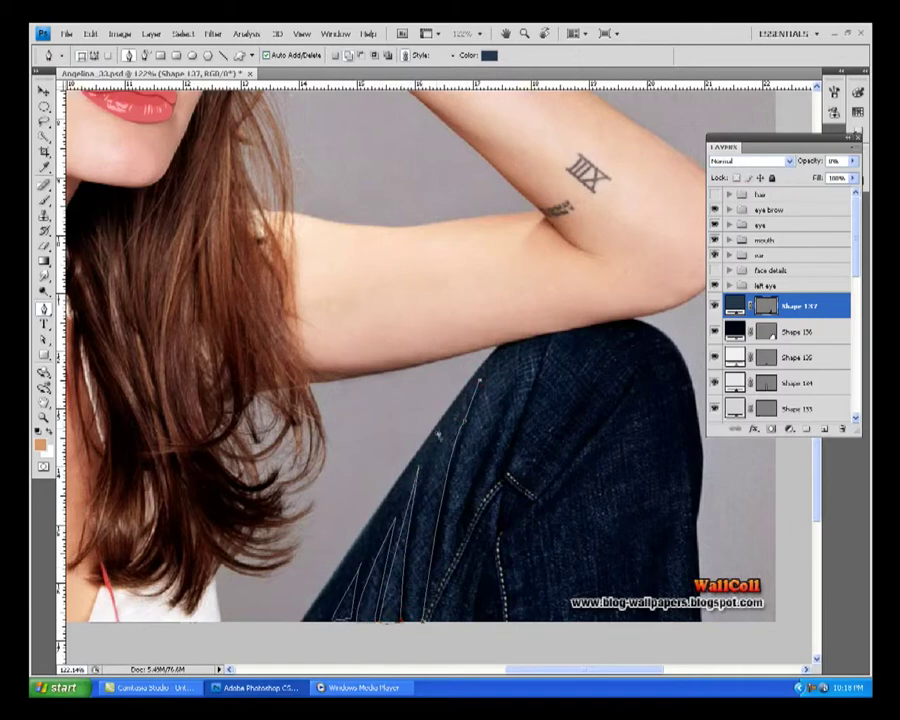
left_click_drag(405, 625, 356, 521)
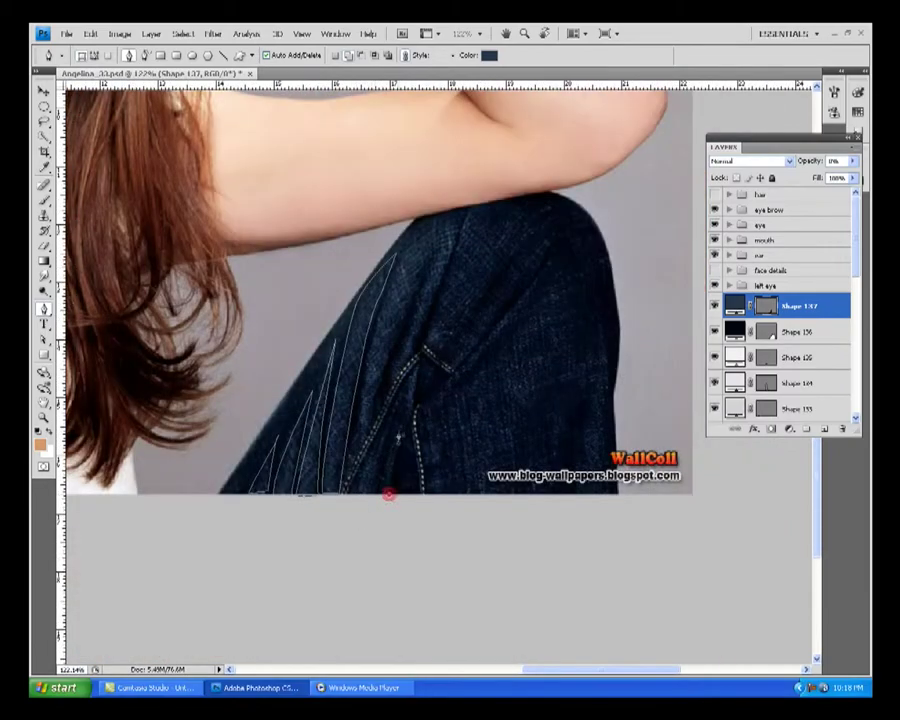
scroll(395, 440, "up", 2)
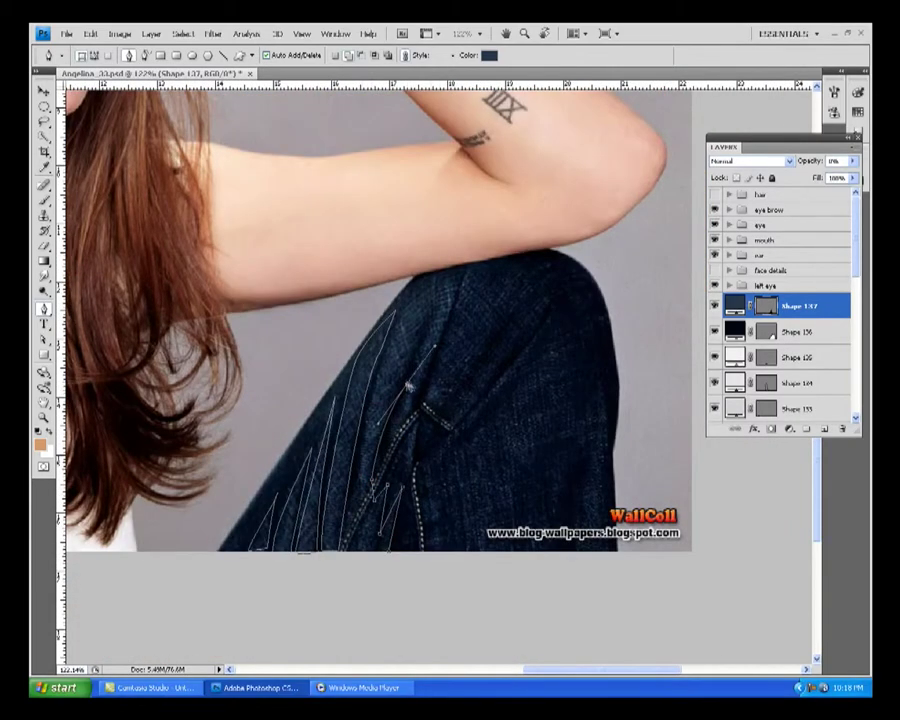
left_click(377, 418)
left_click(387, 453)
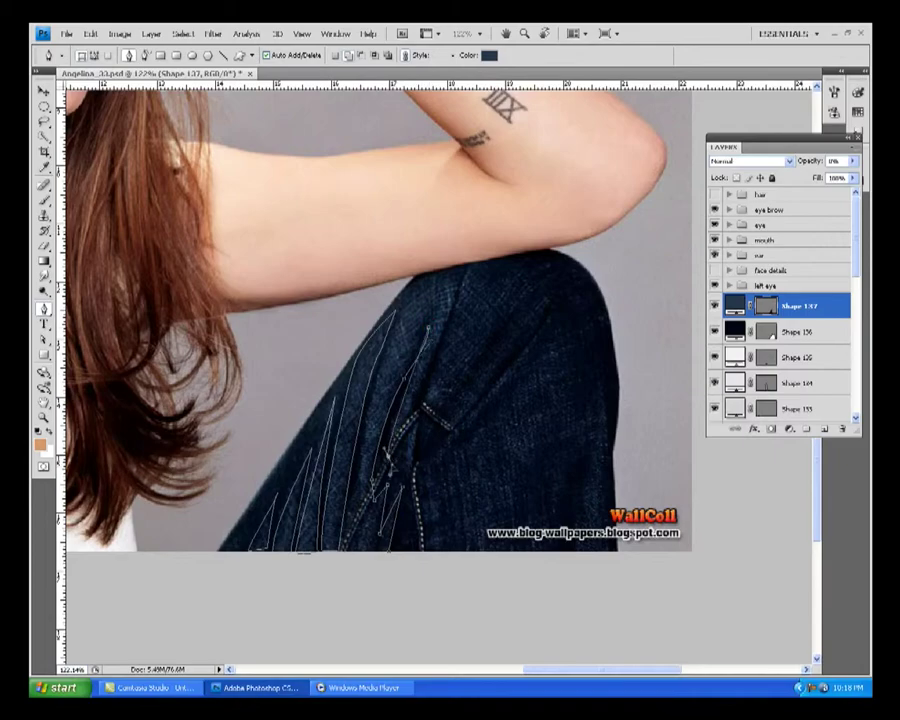
scroll(422, 408, "up", 3)
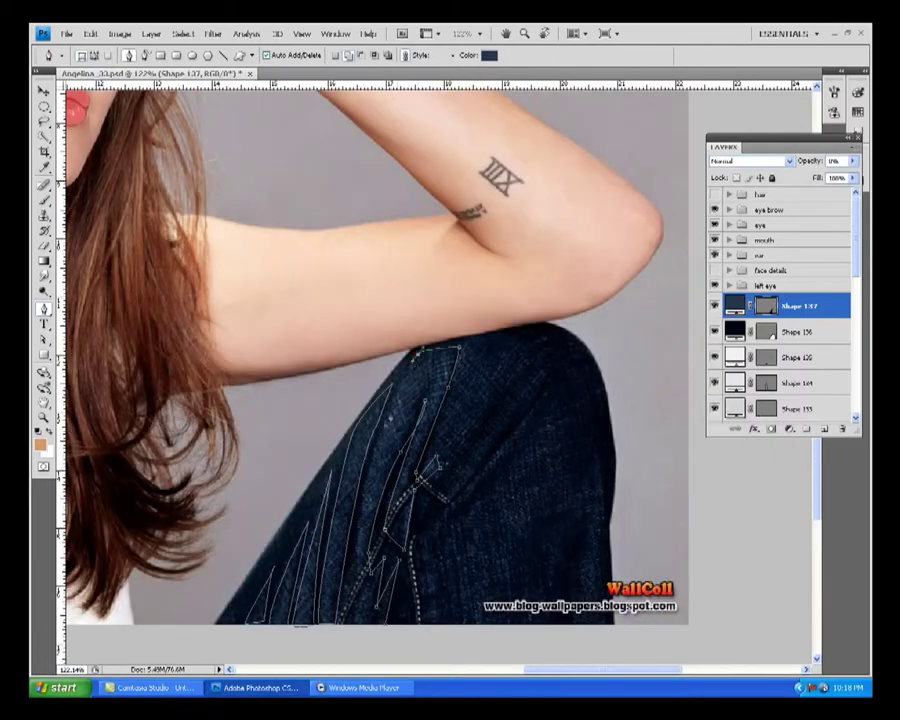
scroll(415, 352, "down", 3)
left_click(346, 563)
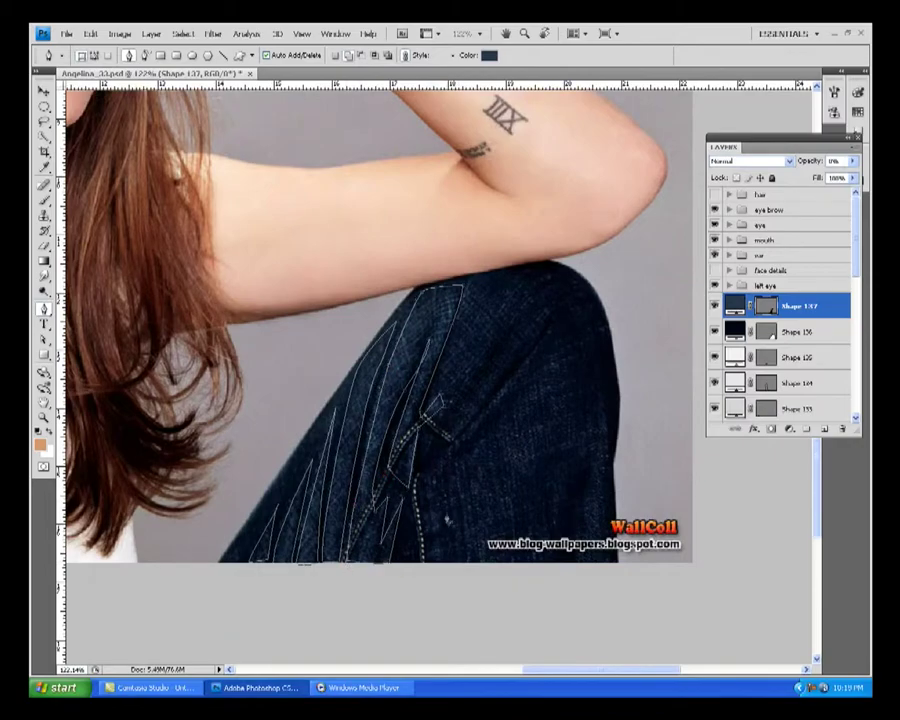
scroll(346, 563, "right", 3)
key("Return")
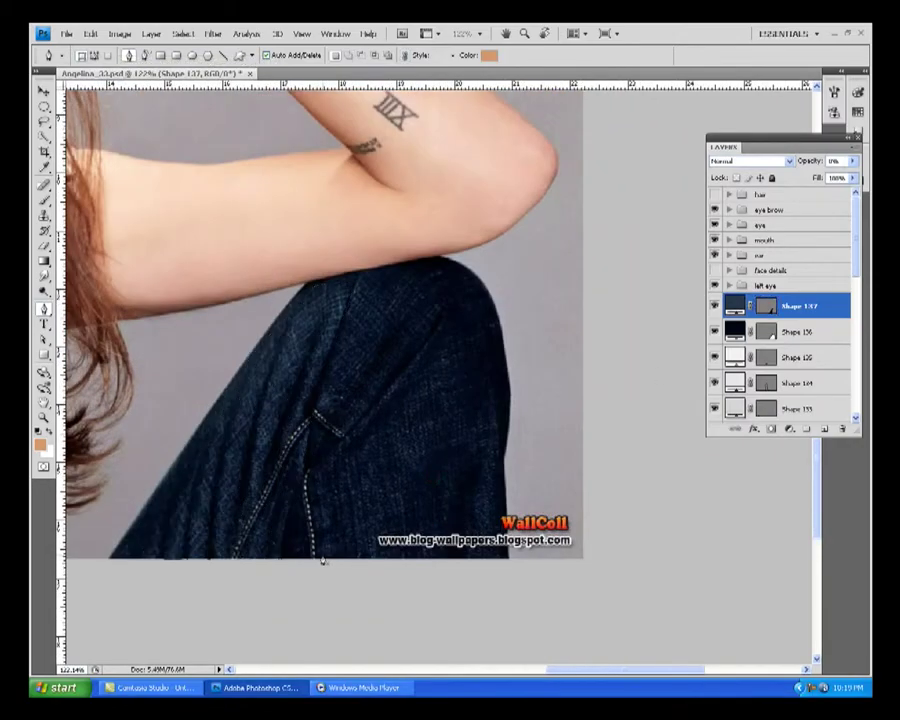
Step: Outline the jeans' right side from the bottom edge up to the seam
left_click(320, 558)
left_click_drag(333, 461, 347, 458)
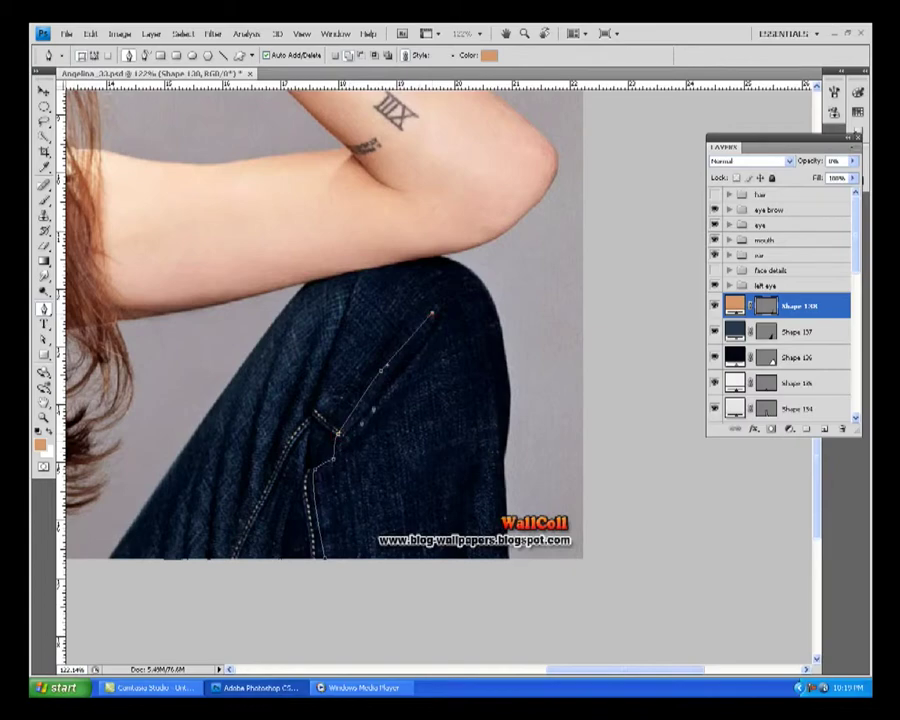
left_click(455, 331)
left_click(495, 398)
left_click(498, 426)
left_click(465, 558)
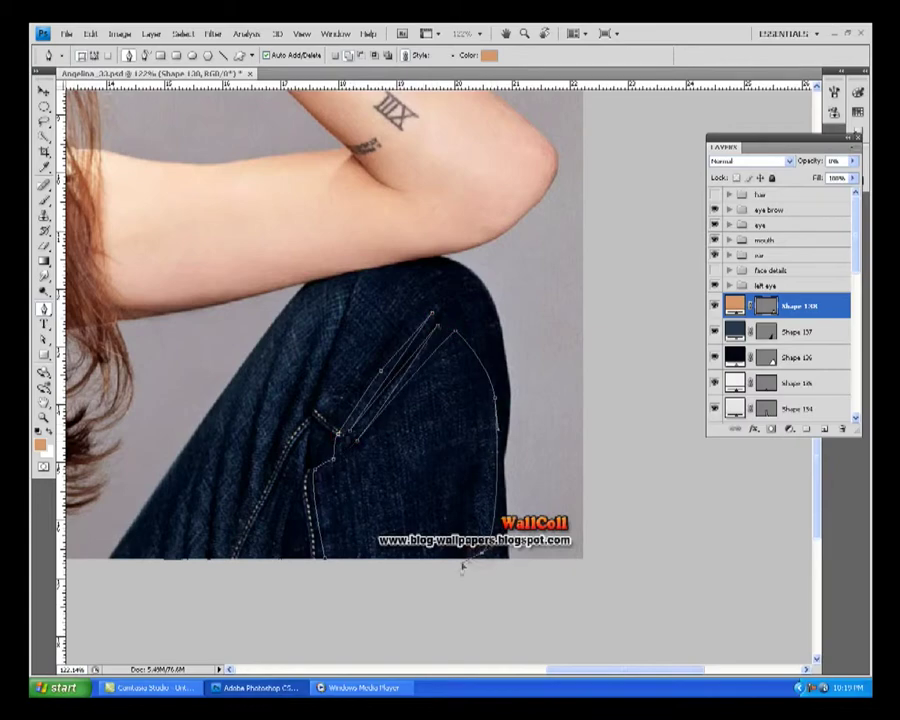
Step: Fill the right-side shape with near-black navy #070b16 sampled from the jeans
double_click(735, 305)
left_click(500, 360)
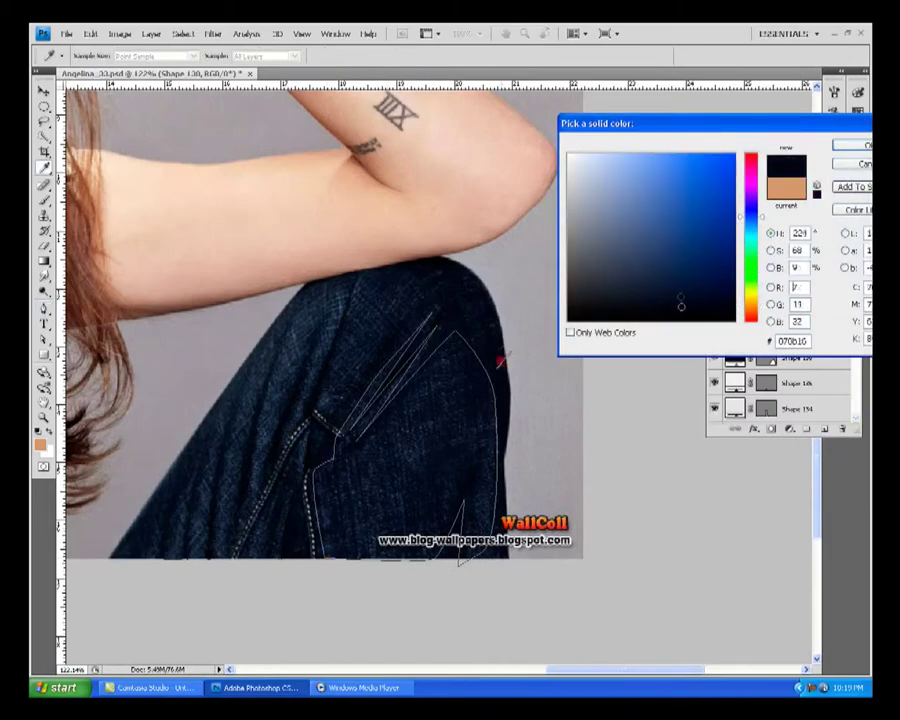
left_click(368, 484)
left_click(462, 538)
key("Return")
scroll(338, 376, "up", 2)
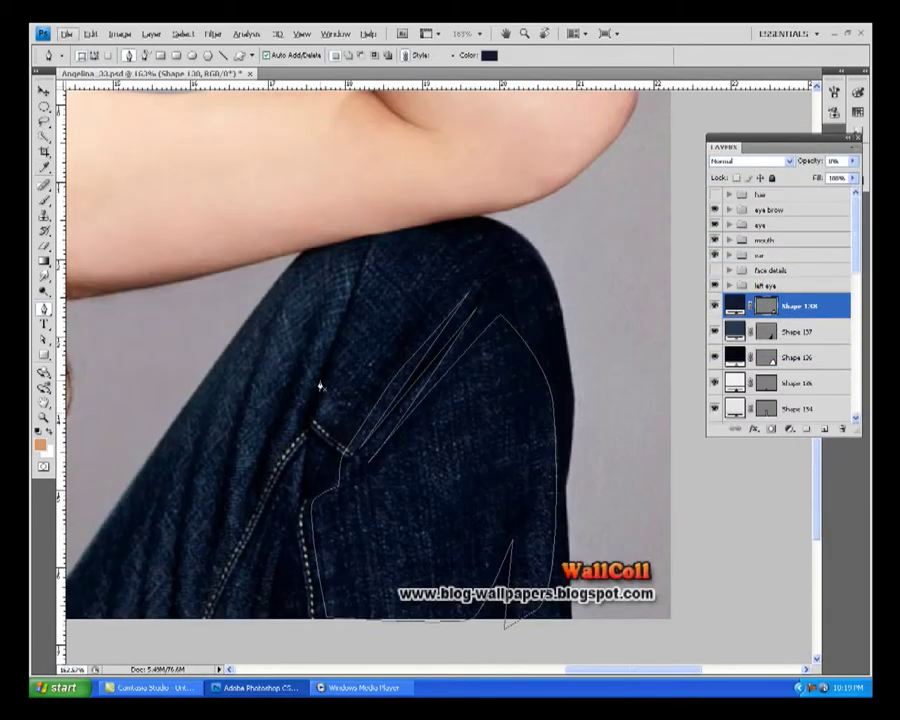
scroll(320, 385, "down", 2)
Step: Create a new empty layer, start a stitch shape and select its layer
key("ctrl+shift+alt+n")
scroll(337, 428, "up", 3)
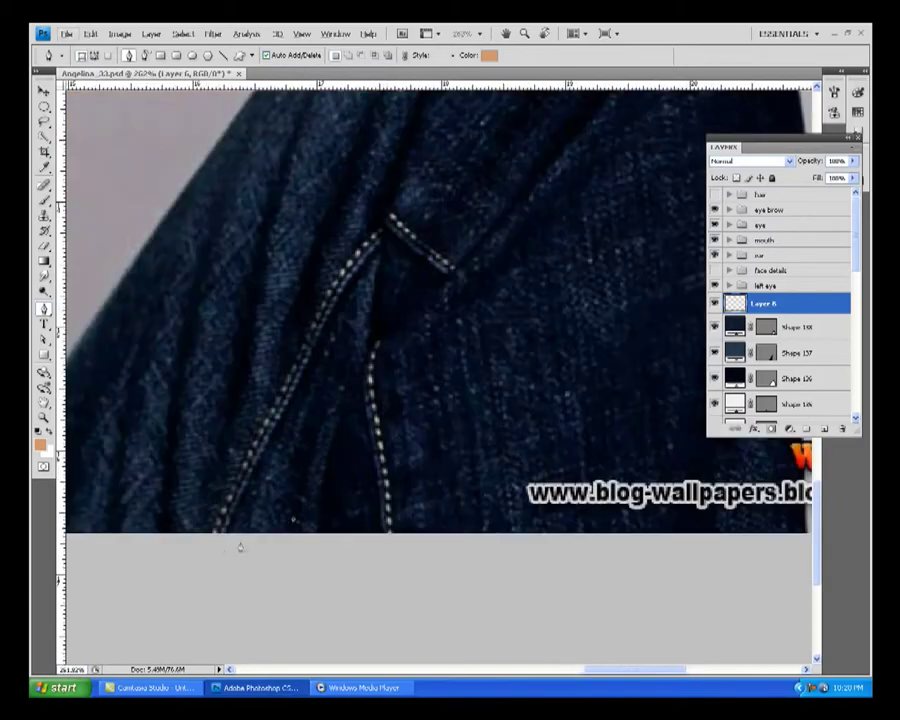
left_click(213, 527)
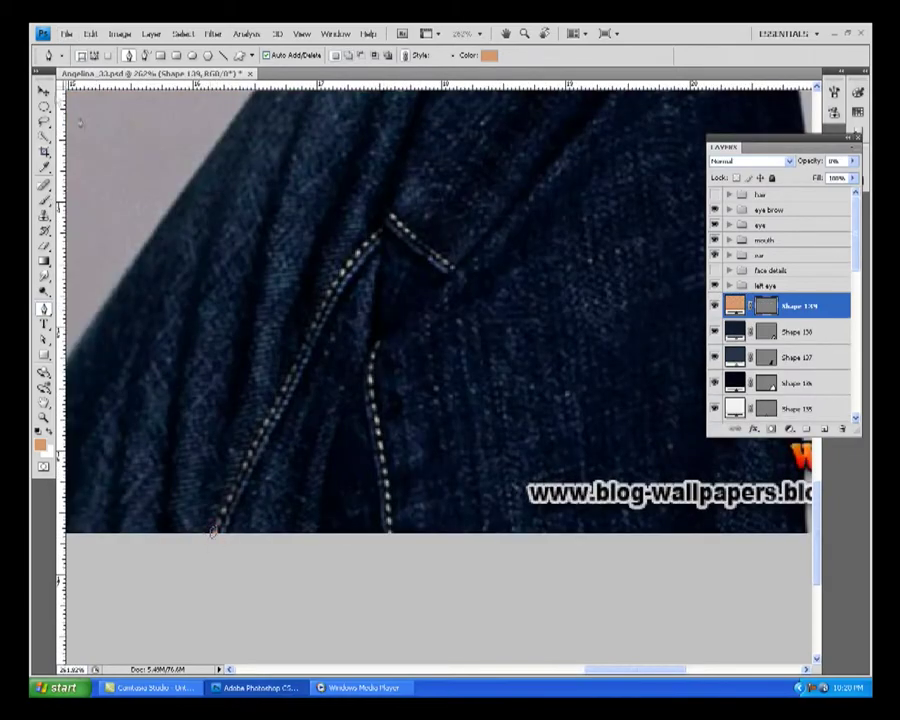
key("v")
left_click(797, 357, "ctrl")
left_click(735, 305)
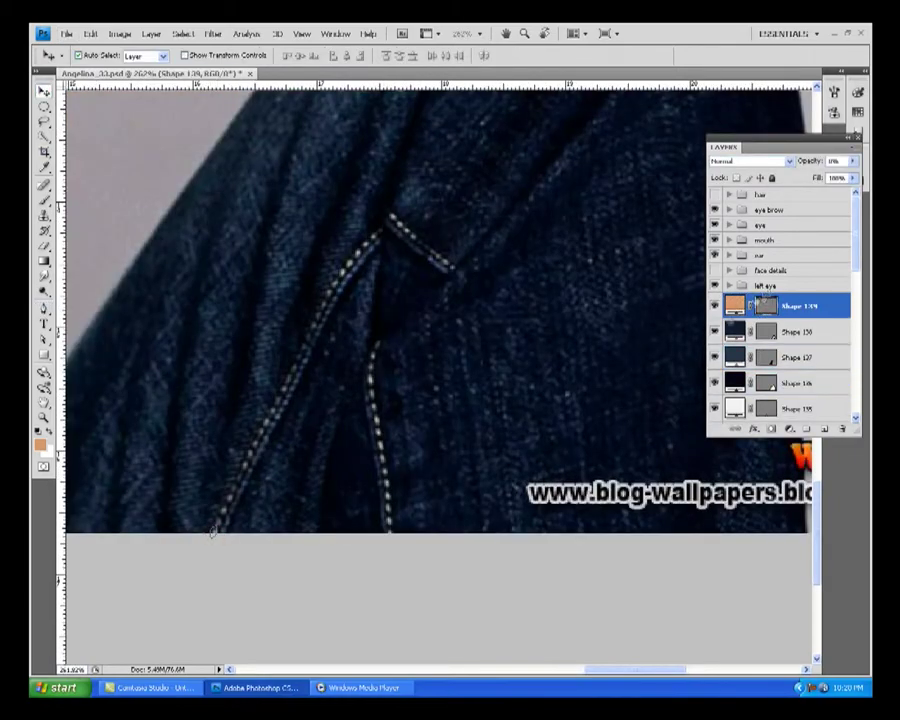
Step: Delete the extra stitch layer and turn a small oval path into a selection
left_click(845, 430)
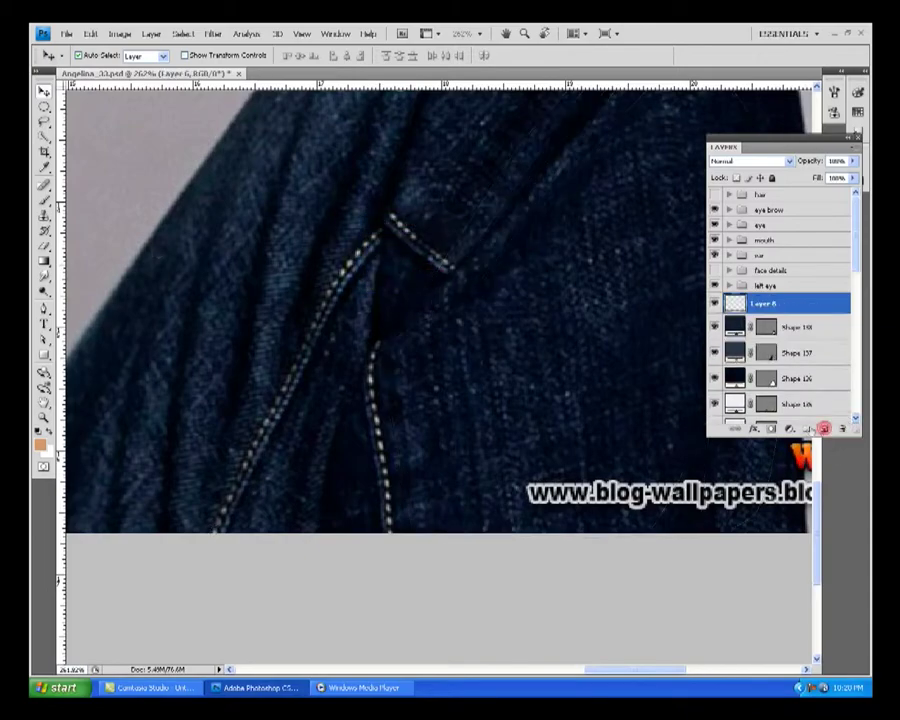
key("p")
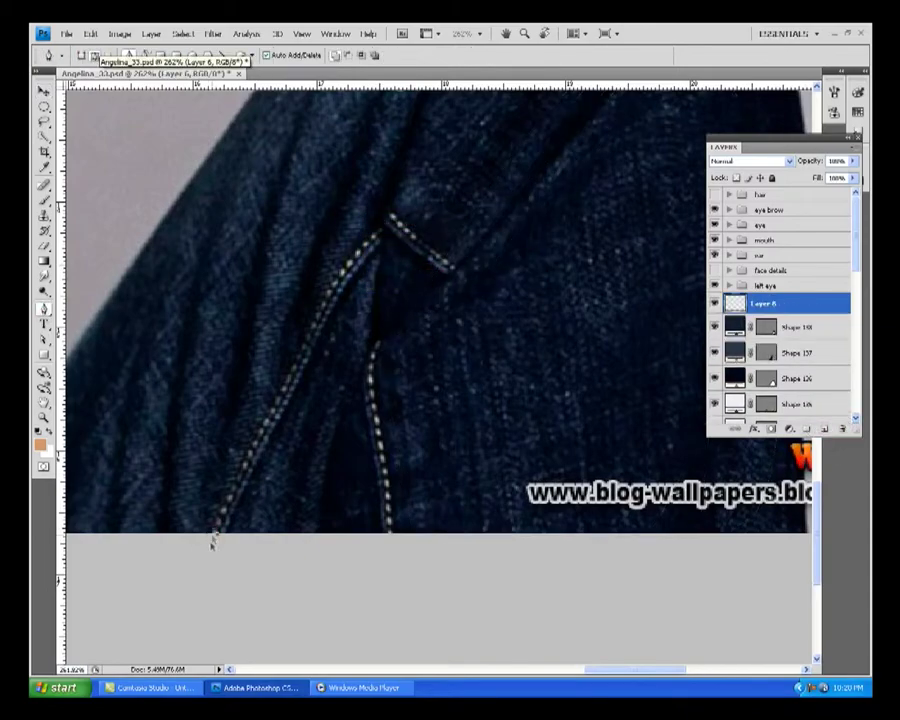
scroll(212, 543, "up", 5)
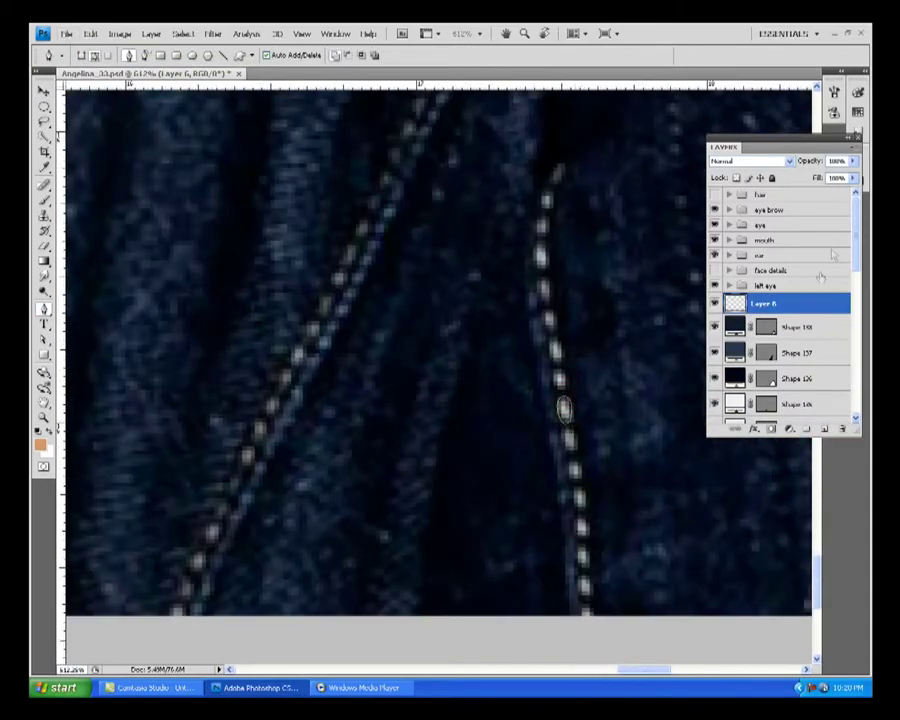
right_click(563, 408)
left_click(600, 465)
key("Return")
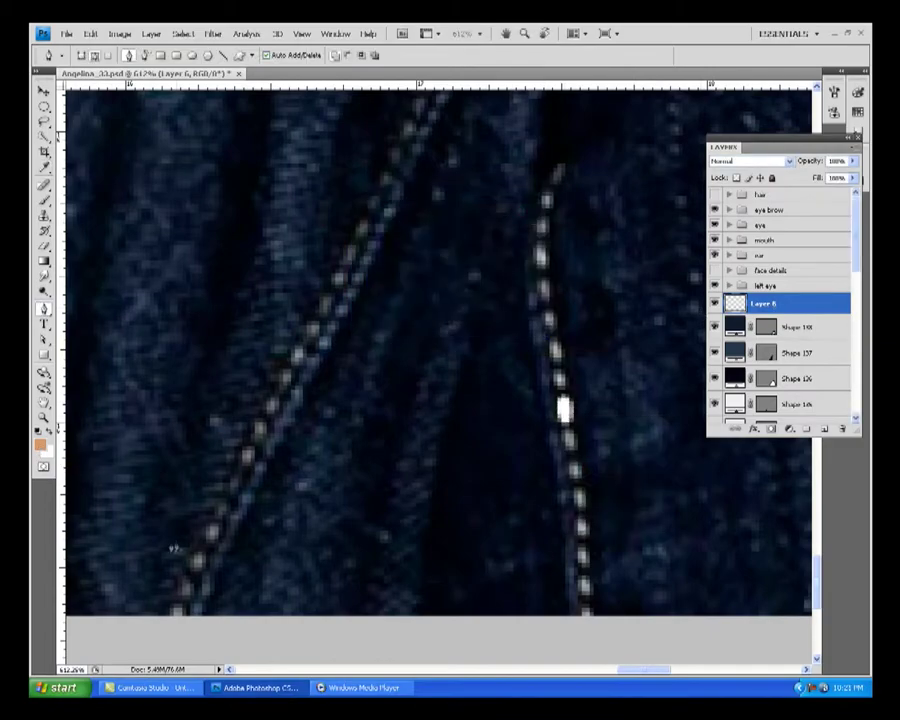
Step: Copy the white stitch dot into a row along the jeans' inner seam
scroll(172, 548, "up", 1)
key("v")
left_click_drag(512, 345, 527, 415)
left_click_drag(527, 415, 535, 520)
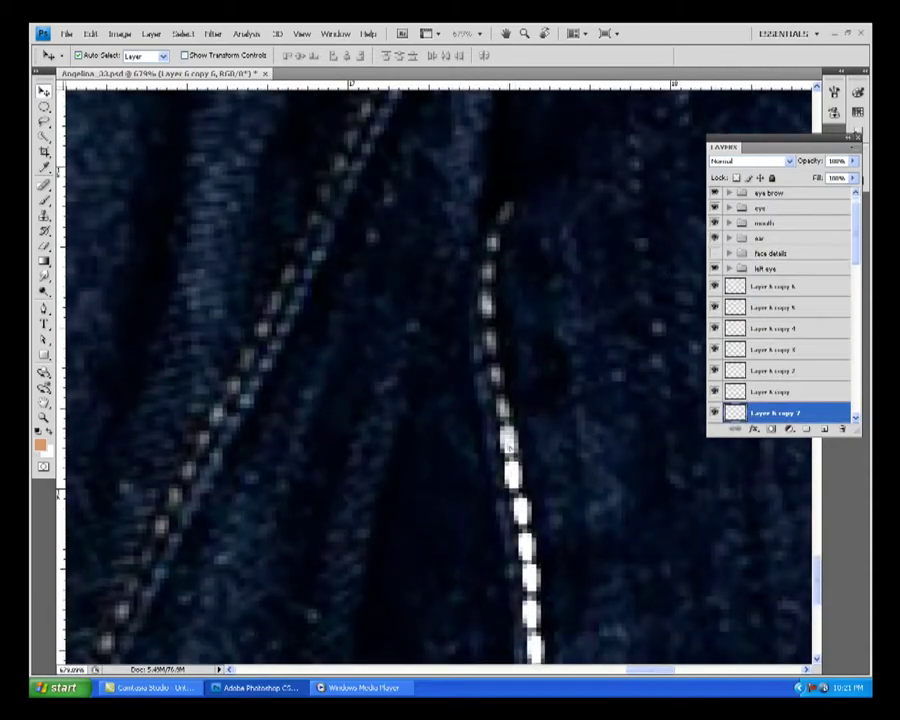
mouse_move(497, 378)
left_mouse_down()
mouse_move(490, 267)
mouse_move(508, 203)
left_mouse_up()
key("ctrl+t")
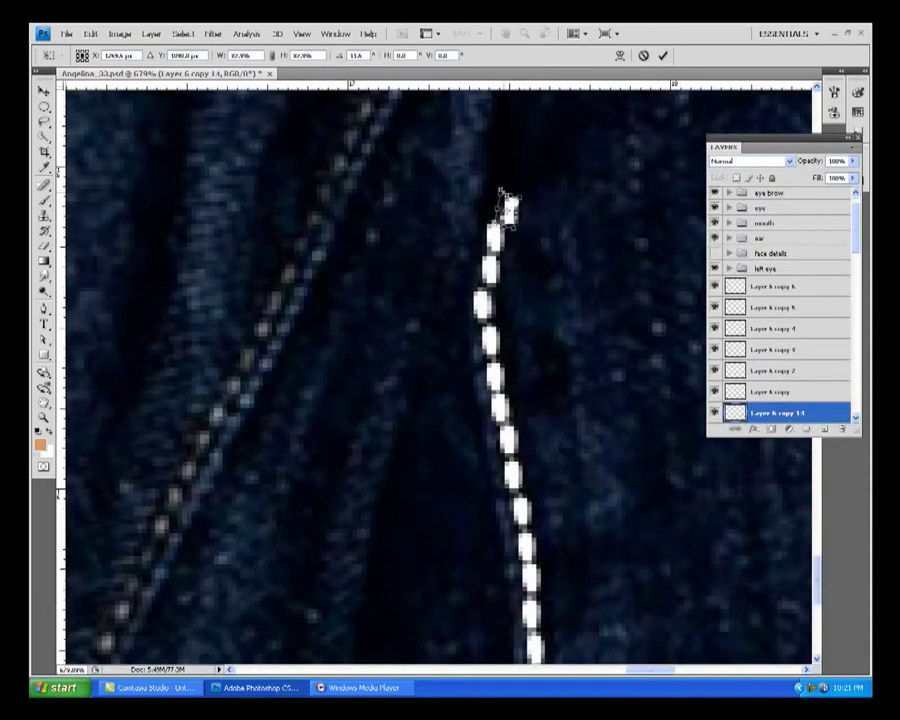
key("Return")
Step: Save the document
left_click(67, 33)
left_click(92, 184)
key("ctrl+minus")
key("ctrl+minus")
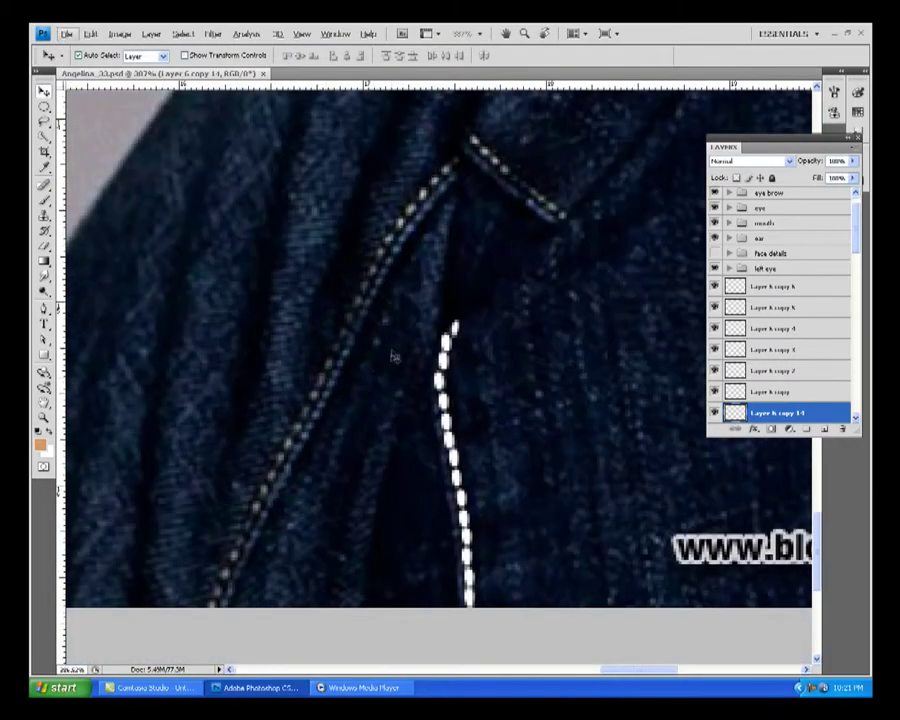
Step: Duplicate and transform stitch dots to start a second seam at the left leg
left_click_drag(209, 606, 212, 608)
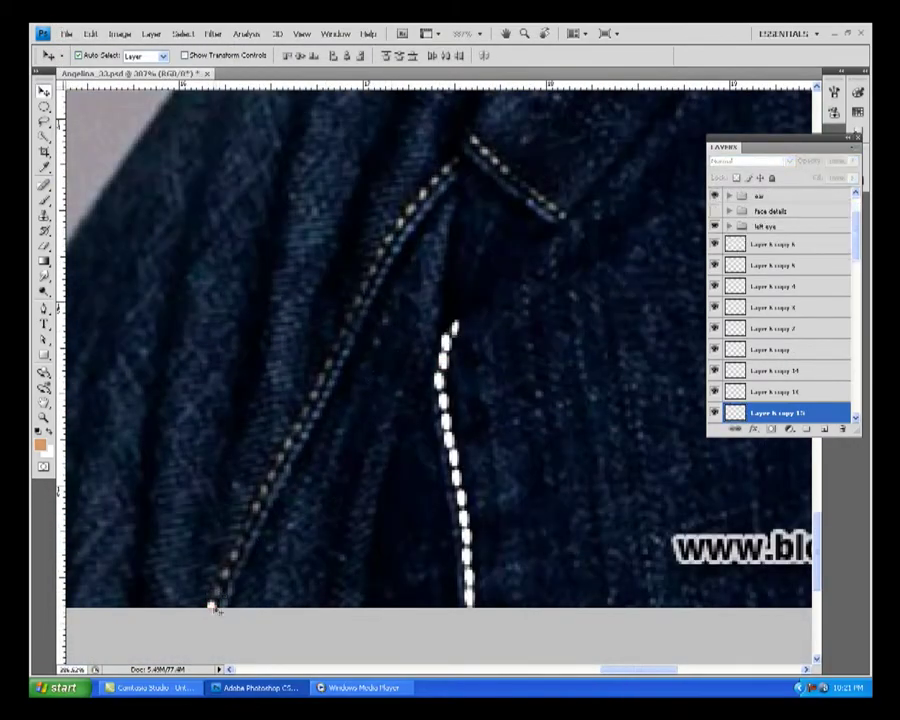
key("ctrl+alt+t")
key("Return")
key("ctrl+alt+t")
key("Return")
scroll(217, 597, "up", 1)
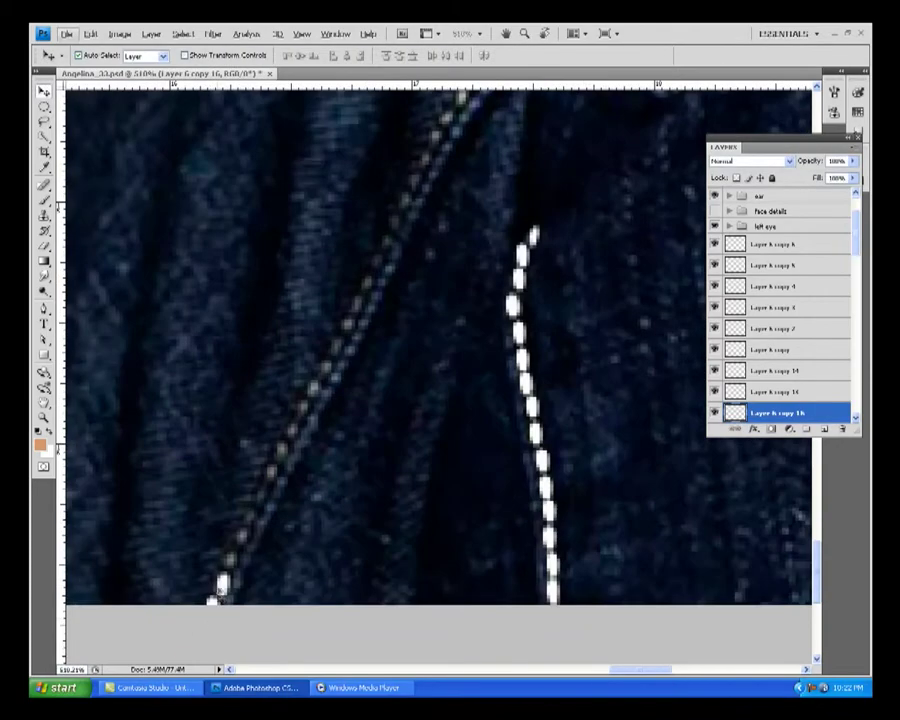
key("ctrl+alt+t")
key("Return")
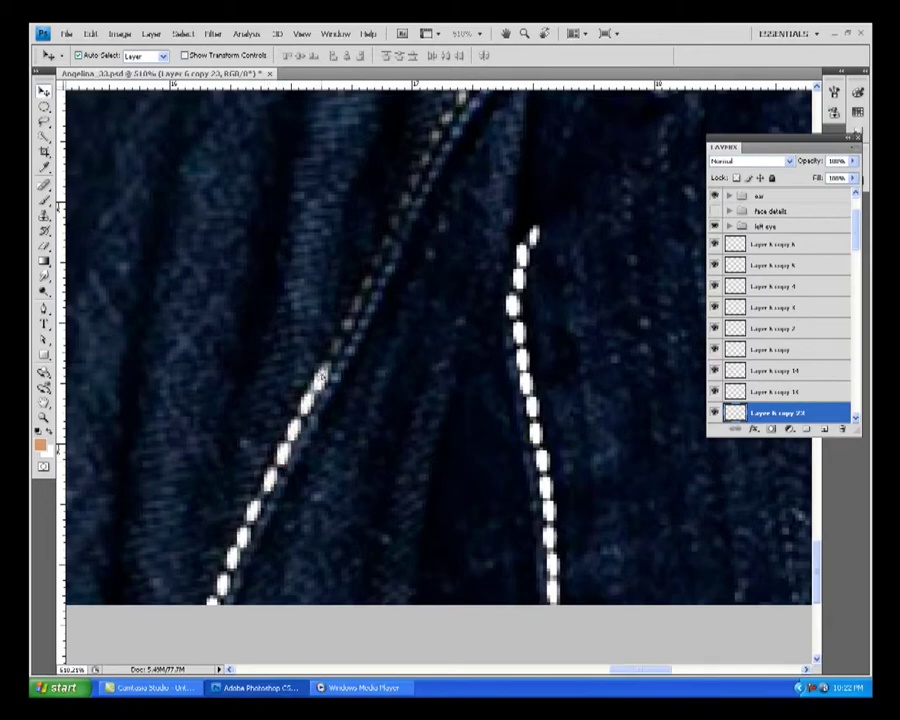
key("ctrl+alt+t")
left_click_drag(340, 345, 356, 300)
key("Return")
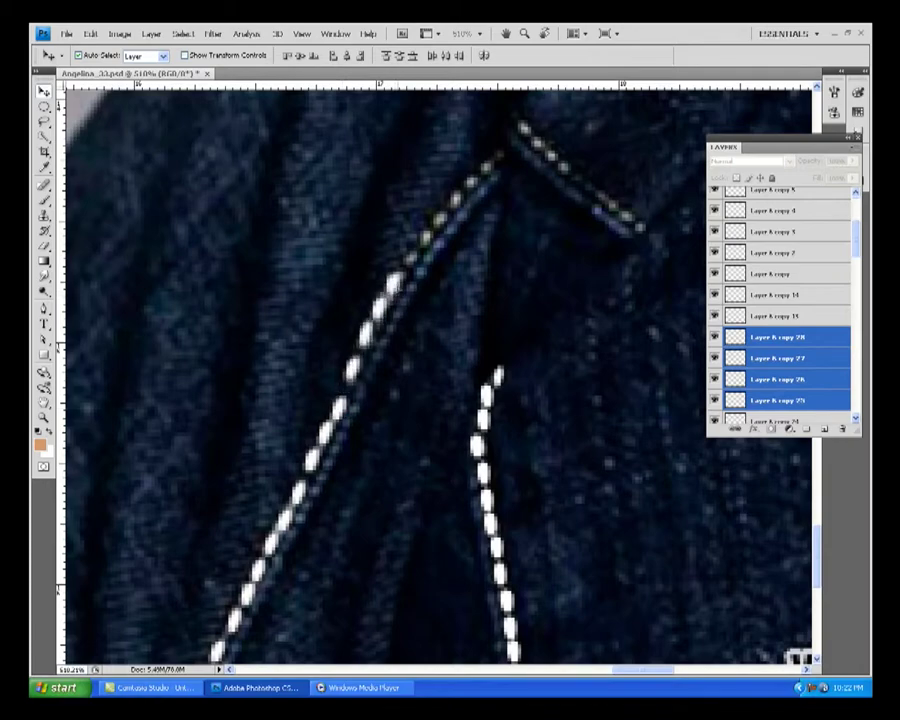
Step: Copy sets of four stitches, moving and rotating them up onto the upper seam
key("ctrl+alt+t")
left_click_drag(390, 290, 430, 230)
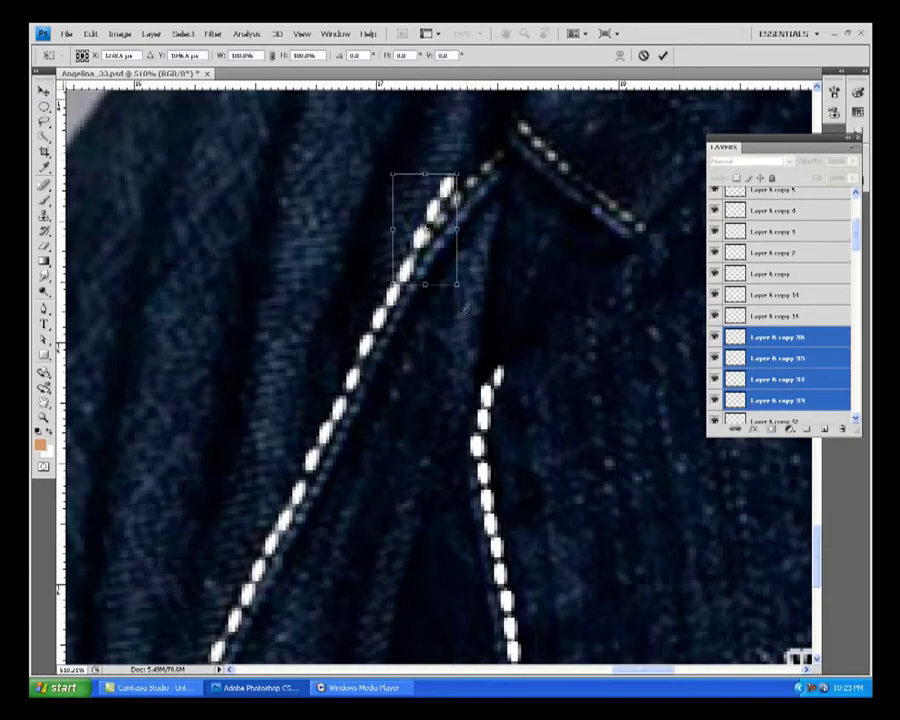
left_click_drag(463, 308, 452, 305)
key("Return")
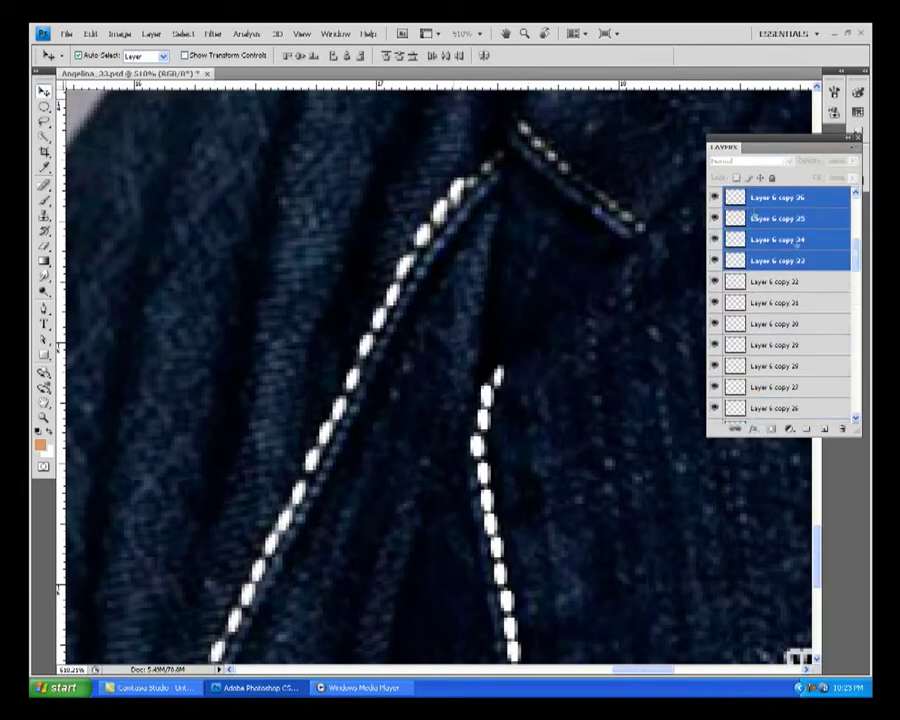
key("ctrl+alt+t")
left_click_drag(465, 200, 537, 178)
mouse_move(575, 250)
left_mouse_down()
mouse_move(563, 289)
mouse_move(500, 200)
left_mouse_up()
key("Return")
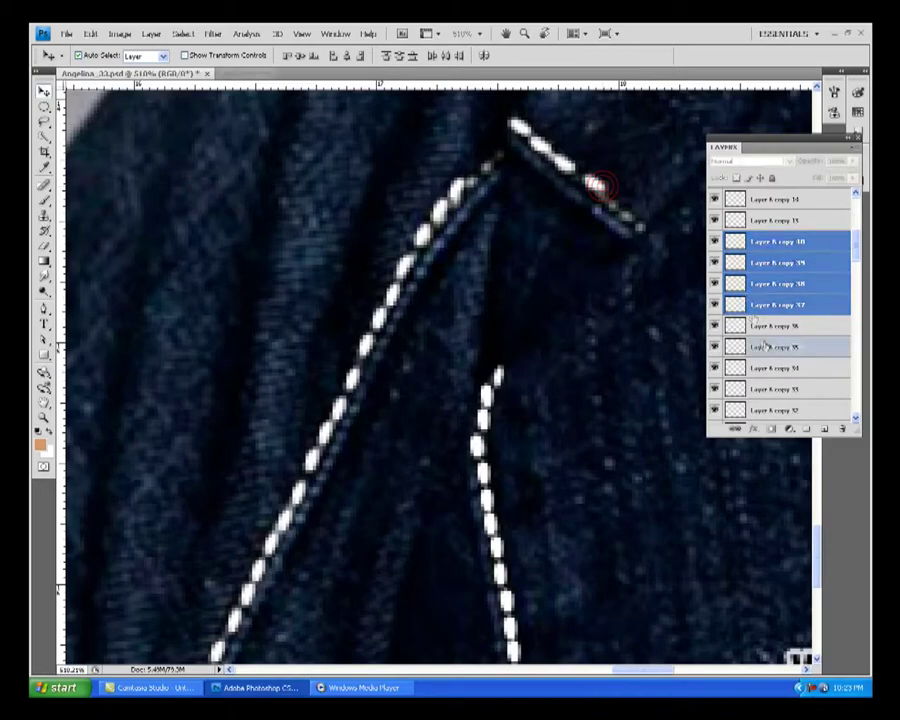
Step: Group all the stitch layers into a new group named 'stich'
left_click(775, 304)
scroll(675, 320, "down", 10)
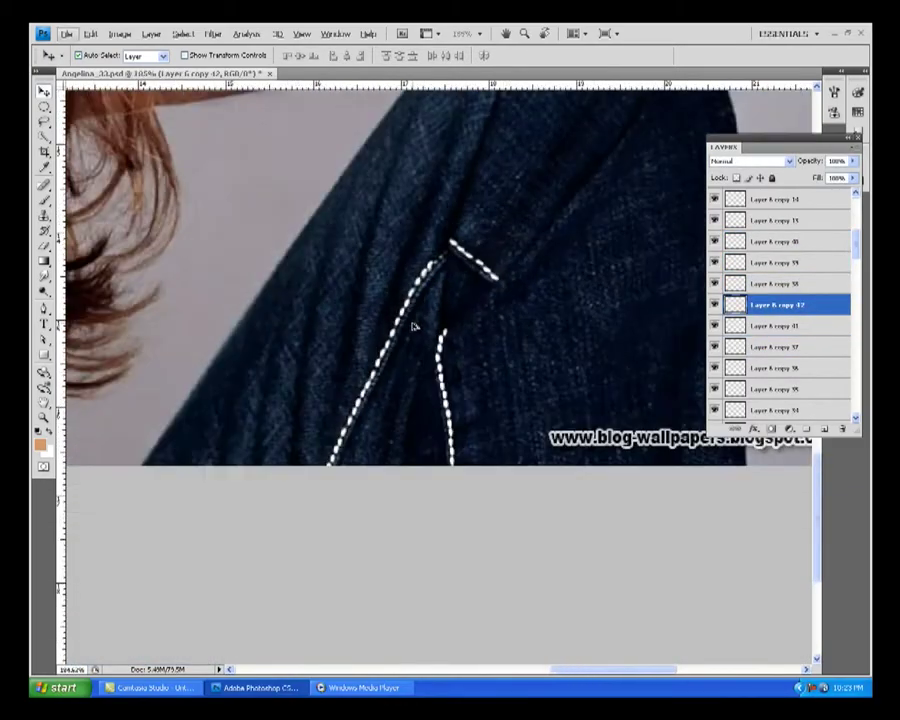
scroll(859, 255, "down", 5)
left_click(780, 192)
left_click(780, 256, "shift")
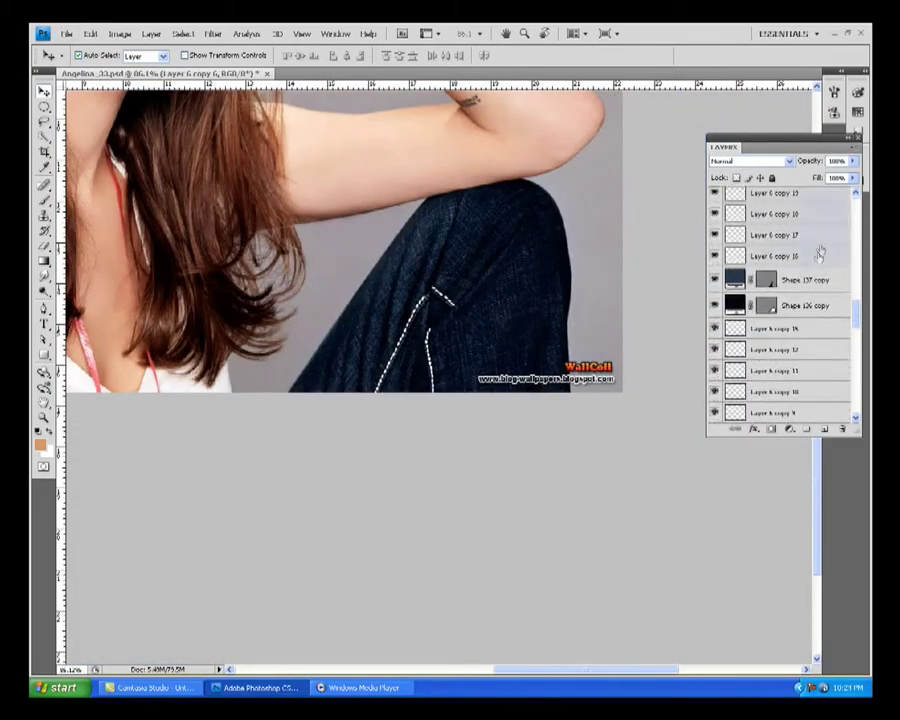
left_click(853, 147)
left_click(750, 212)
type("stich")
key("Return")
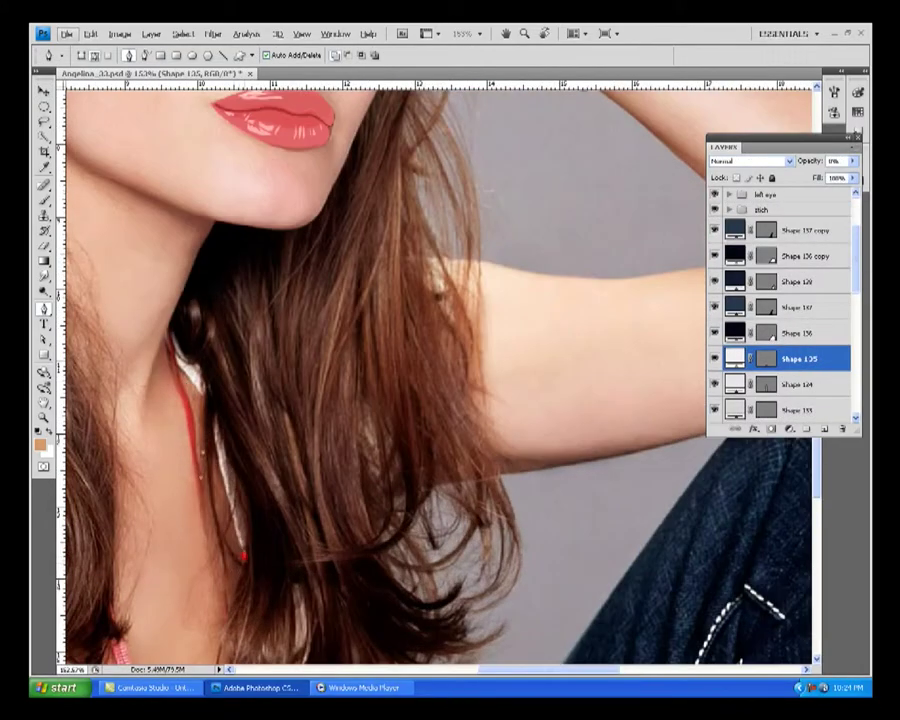
Step: Add a first earring shape above the stich group, filled with sampled skin tone
left_click(760, 209)
left_click(213, 412)
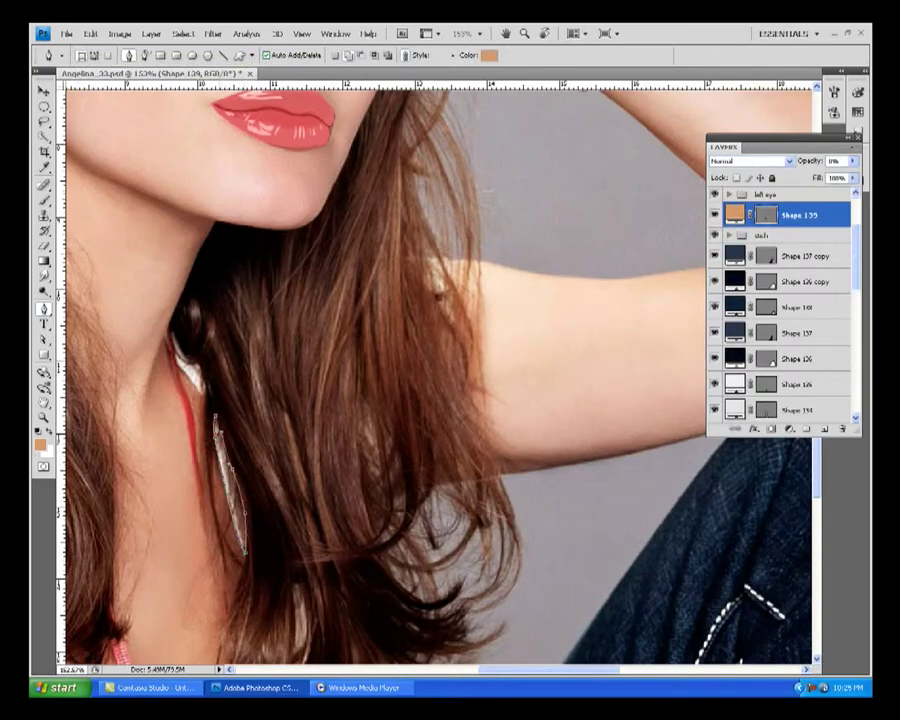
double_click(735, 214)
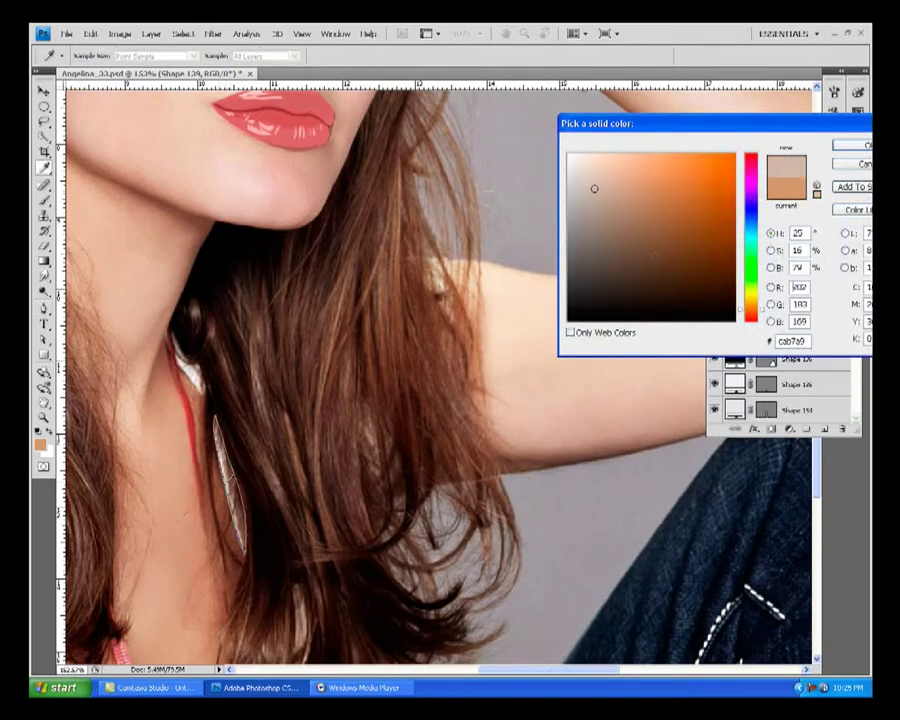
key("ctrl+plus")
key("ctrl+plus")
key("ctrl+plus")
left_click(232, 416)
key("Return")
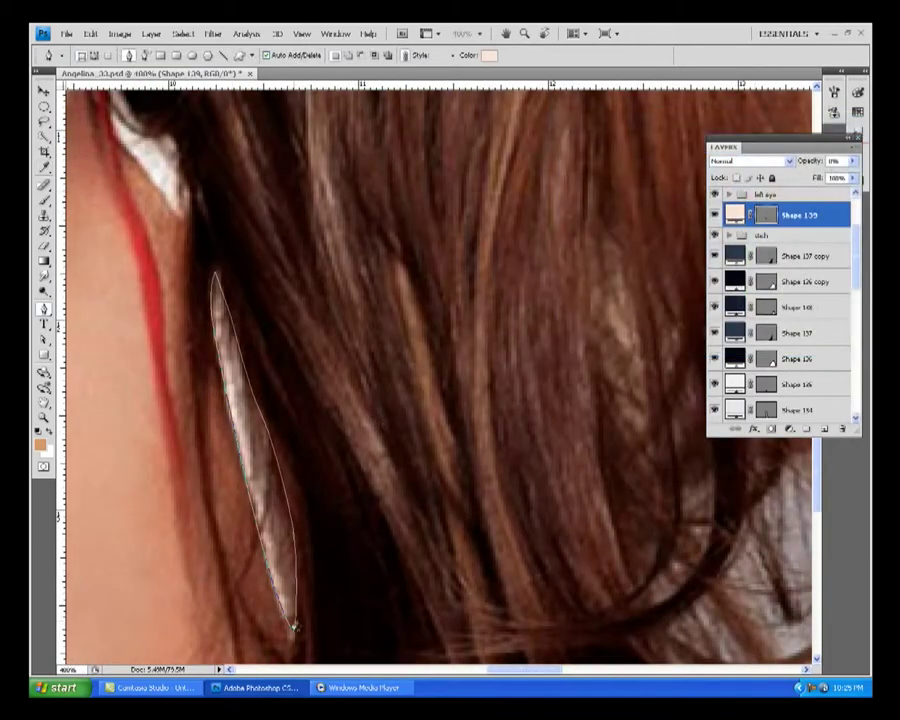
Step: Add a second earring shape, filling it brown then a lighter skin tone
left_click(293, 627)
double_click(735, 214)
left_click(248, 480)
key("Return")
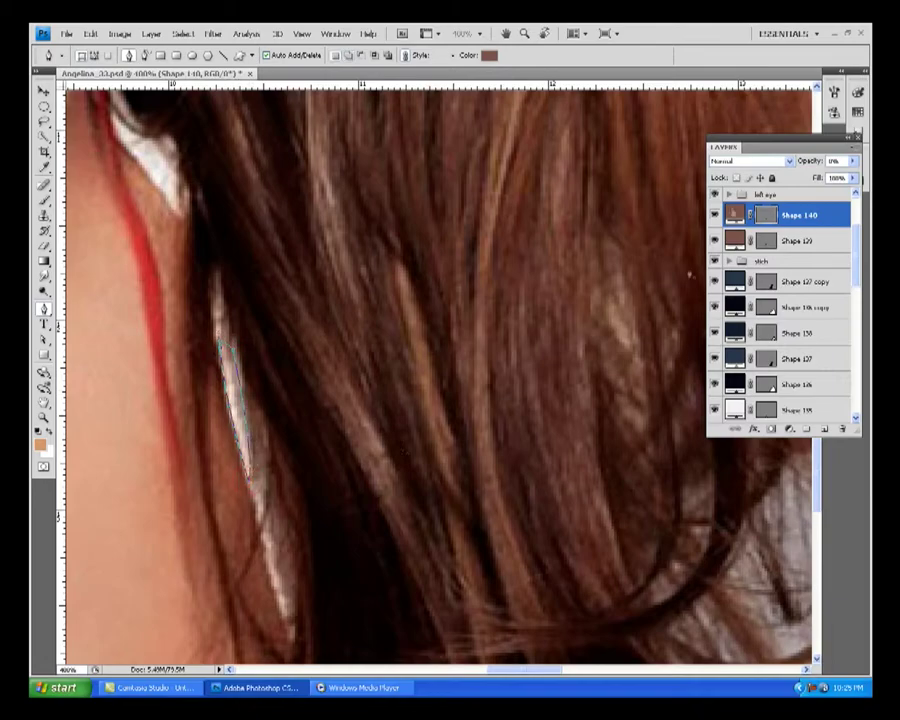
double_click(735, 214)
left_click(231, 412)
key("Return")
Step: Trace a shape at the earring's top filled with a sampled pinkish tone
key("ctrl+minus")
left_click(210, 285)
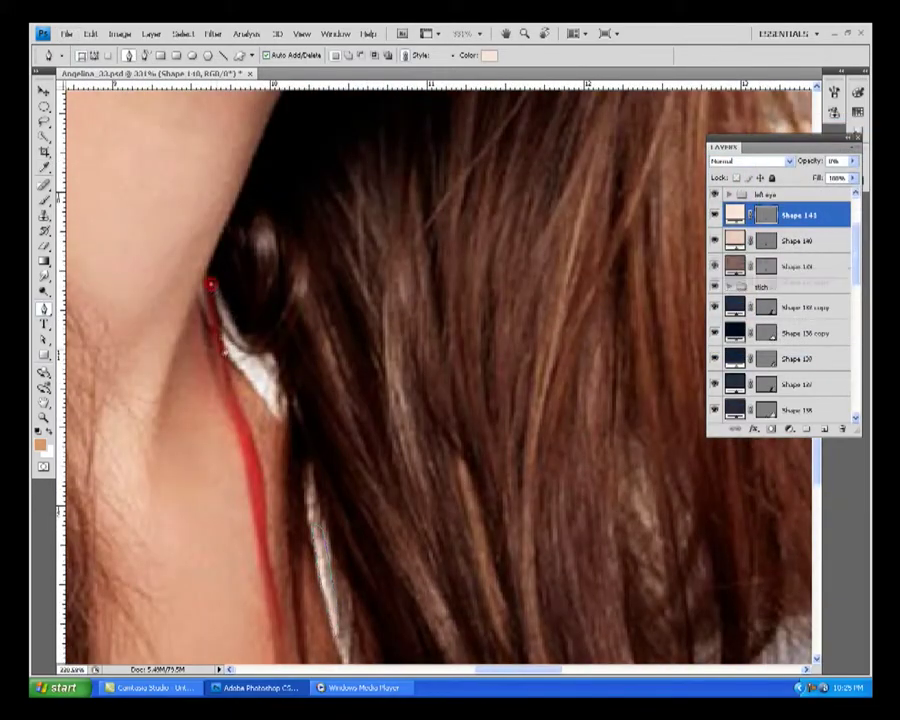
left_click(222, 345)
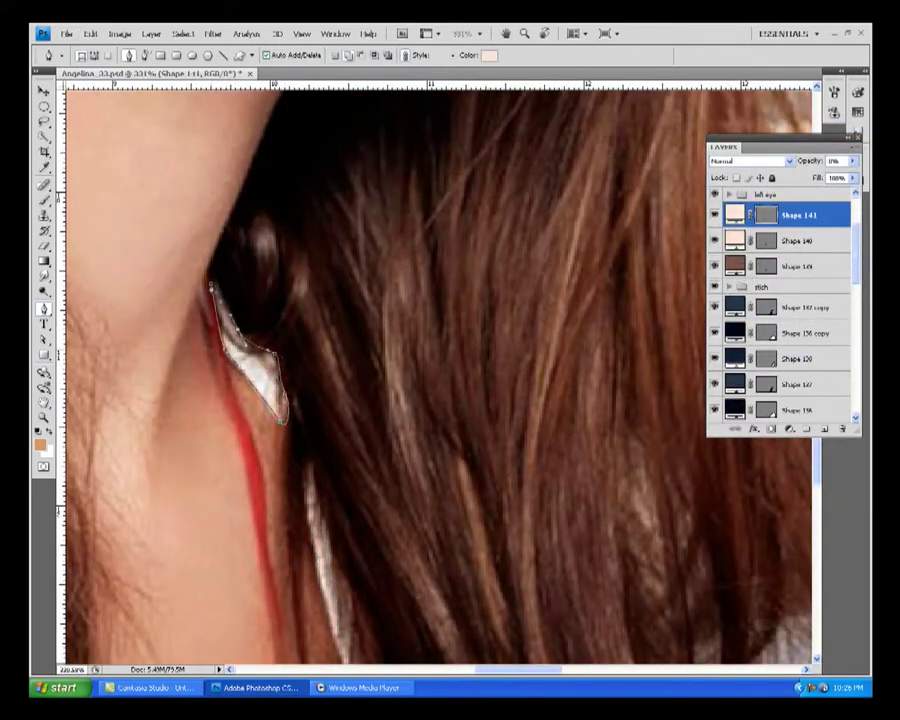
double_click(735, 214)
left_click(581, 193)
key("Return")
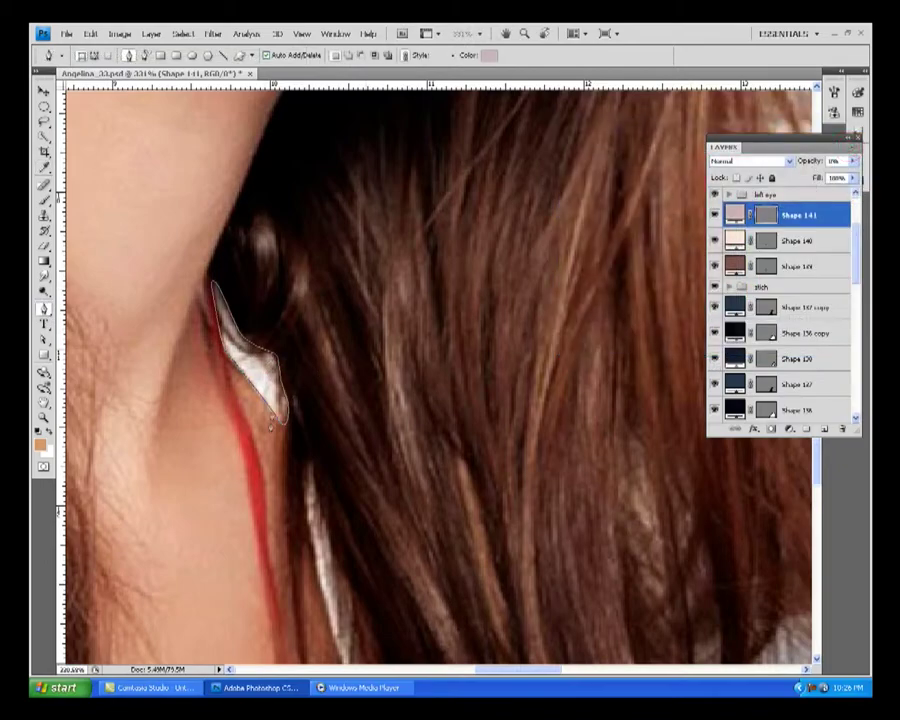
Step: Add a white highlight shape on the earring
left_click(260, 358)
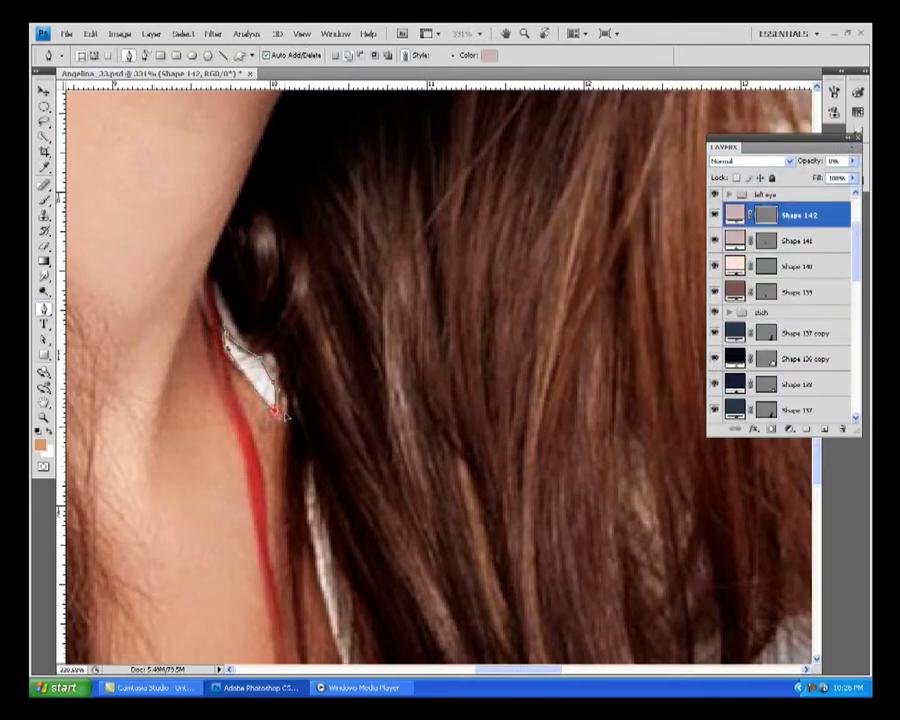
double_click(735, 214)
left_click(261, 372)
key("Return")
key("ctrl+0")
Step: Move the four earring shape layers lower in the stack and group them as 'cloth'
scroll(259, 550, "up", 2)
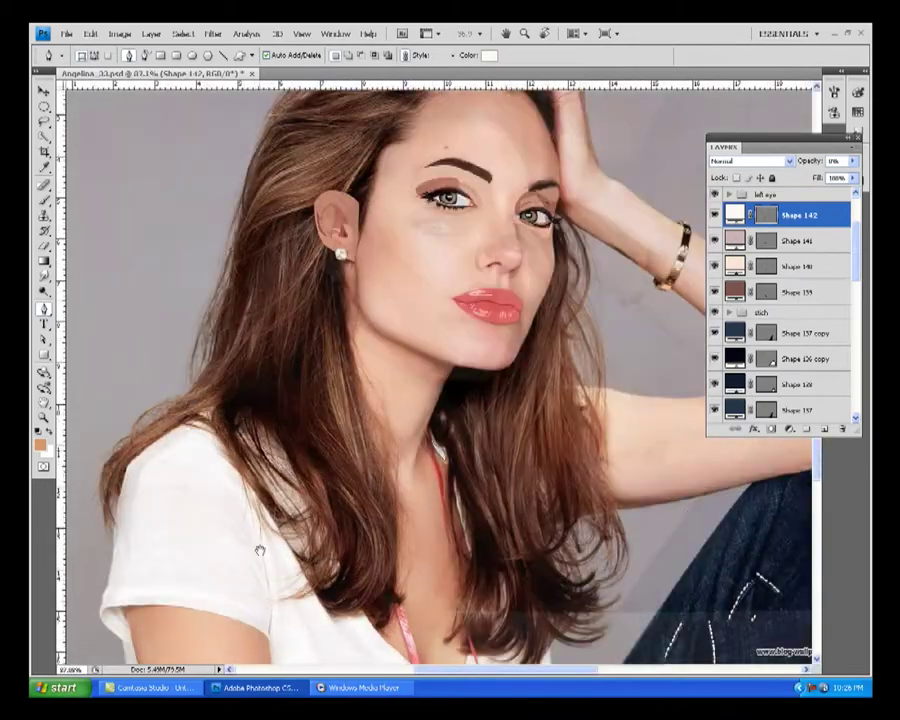
left_click_drag(259, 550, 409, 340)
left_click(797, 292, "shift")
left_click_drag(797, 292, 810, 318)
scroll(812, 356, "down", 10)
scroll(814, 368, "down", 10)
left_click(851, 147)
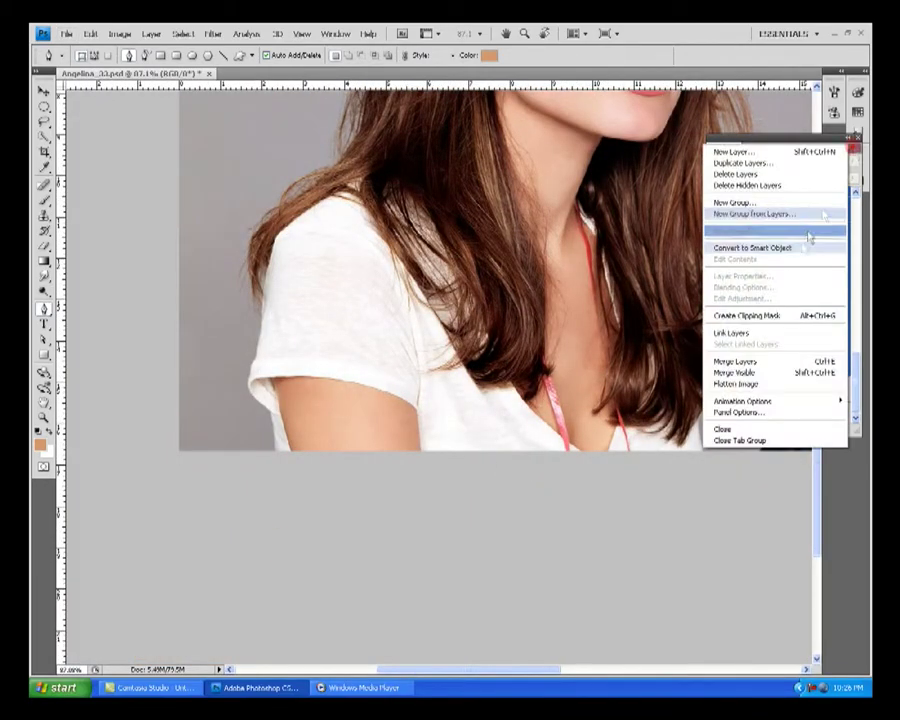
left_click(800, 214)
type("cloth")
key("Return")
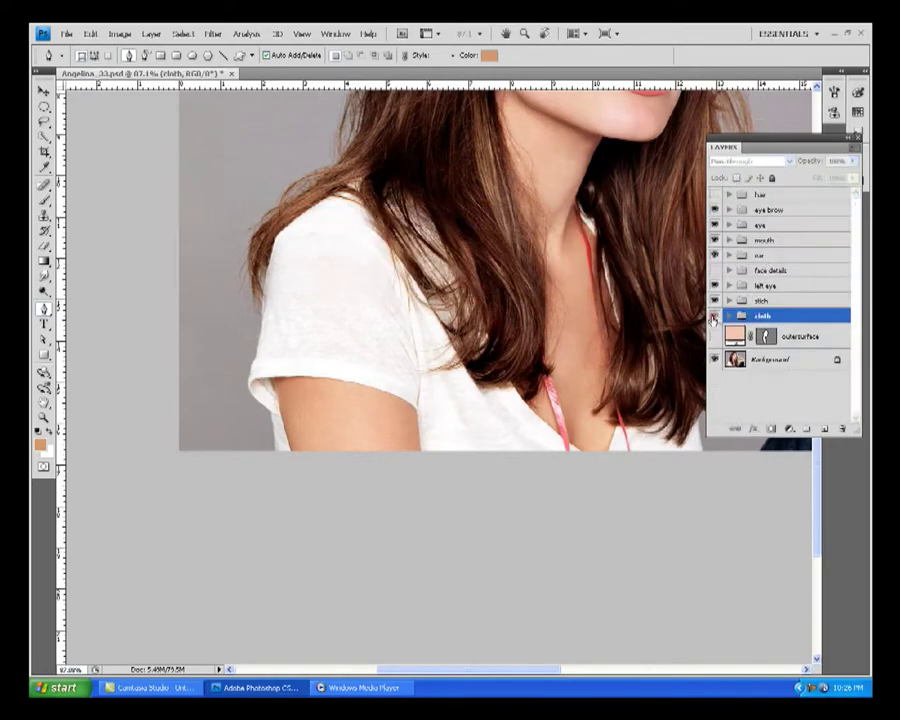
Step: Draw the upper arm shape along the sleeve edge and fill it with a sampled skin tone
scroll(299, 376, "up", 3)
left_click(240, 410)
left_click(220, 315)
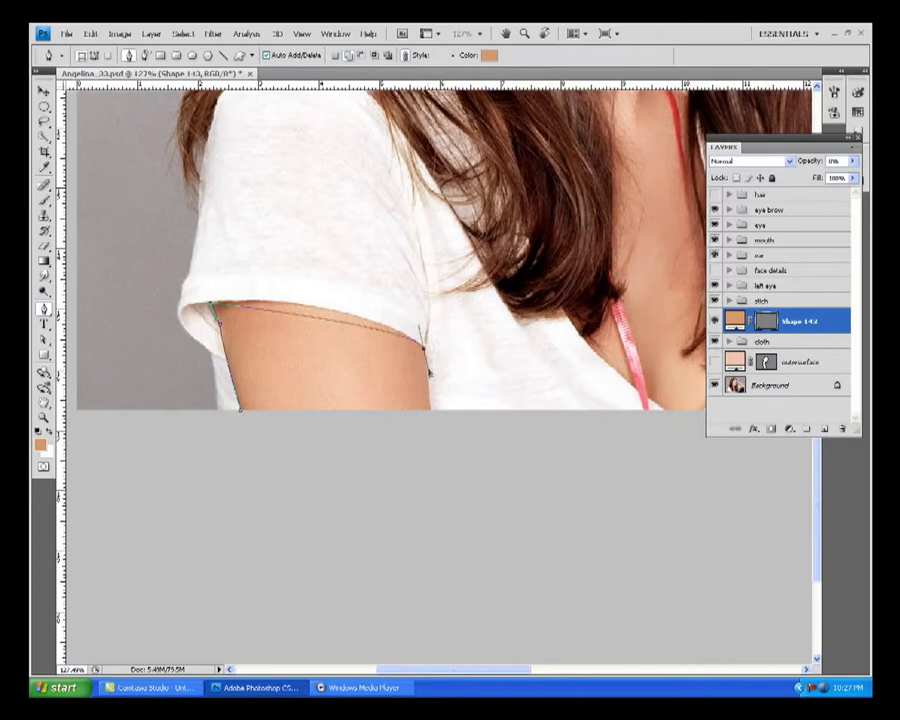
left_click_drag(321, 323, 314, 311)
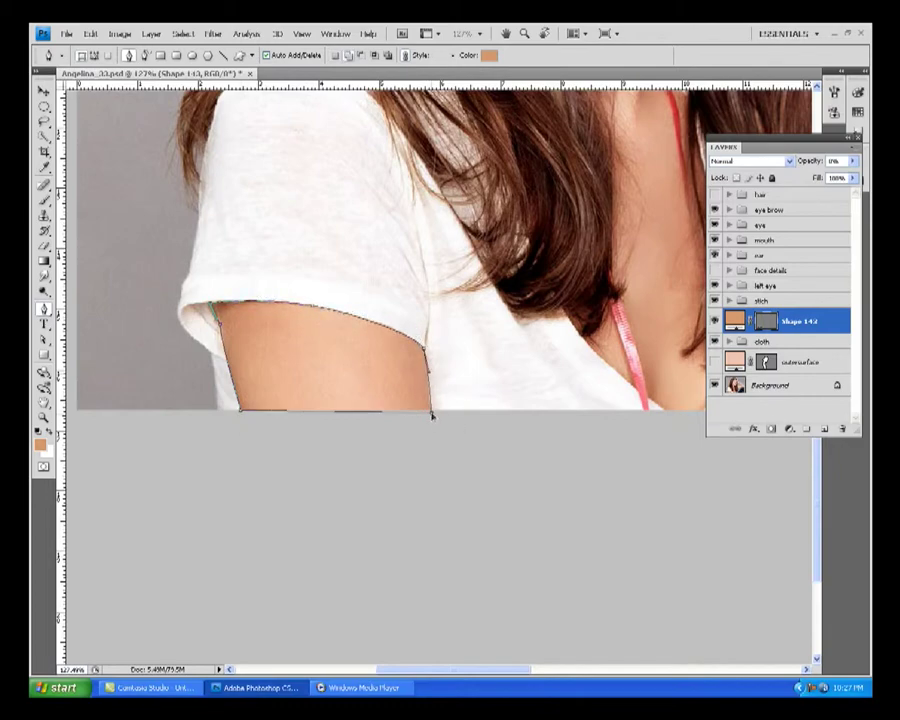
double_click(735, 320)
mouse_move(426, 370)
left_mouse_down()
mouse_move(440, 350)
mouse_move(425, 378)
left_mouse_up()
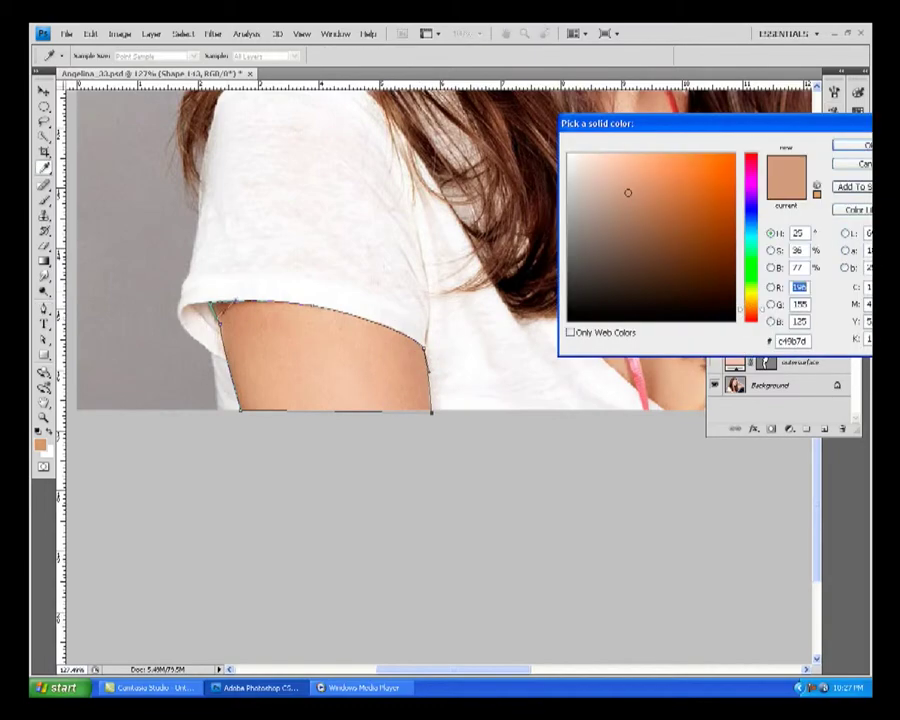
key("Return")
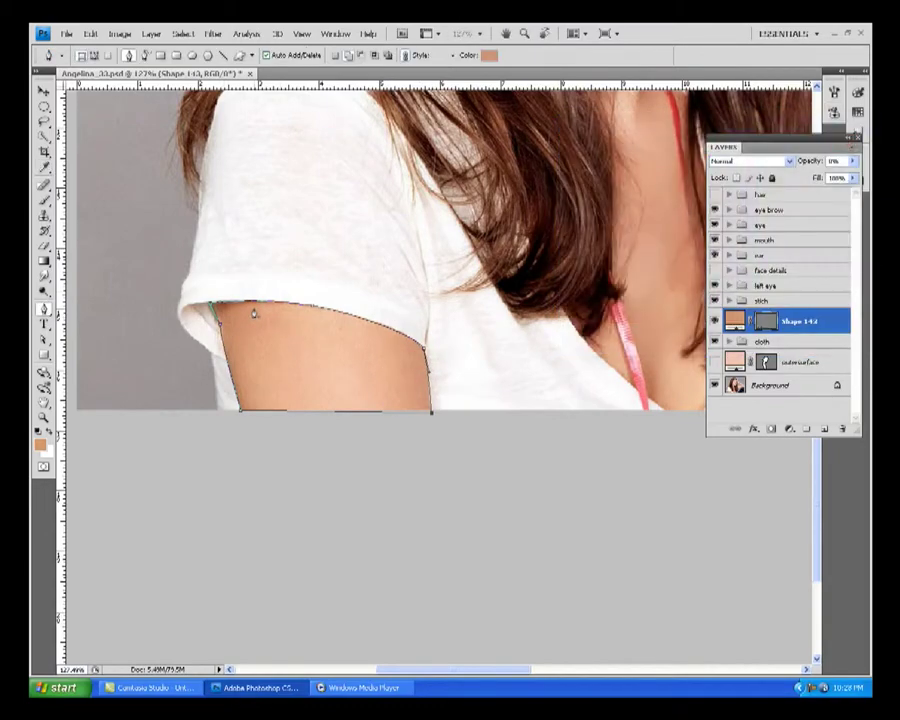
Step: Add a shading shape under the sleeve filled with darker brown
left_click(214, 303)
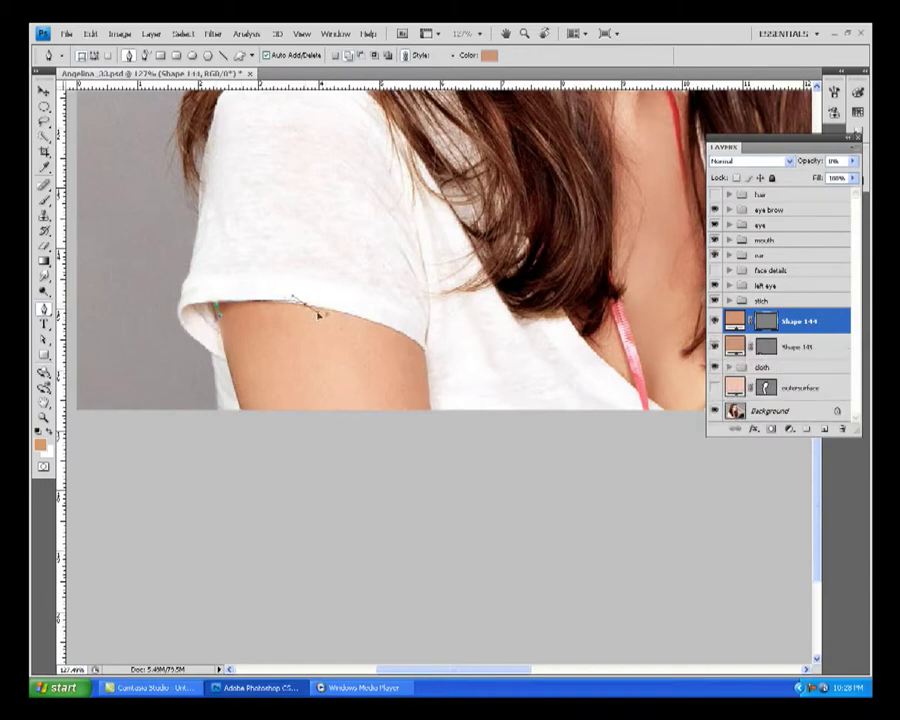
double_click(736, 320)
left_click(495, 135)
key("Return")
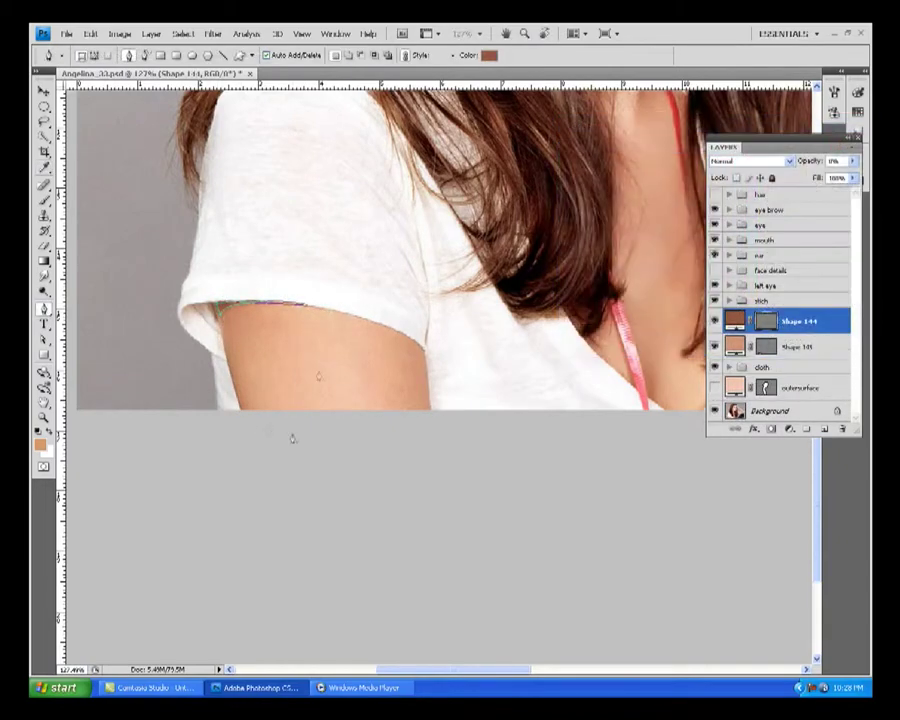
Step: Outline an upper-arm shading area and fill it with a lighter skin tone
left_click(241, 408)
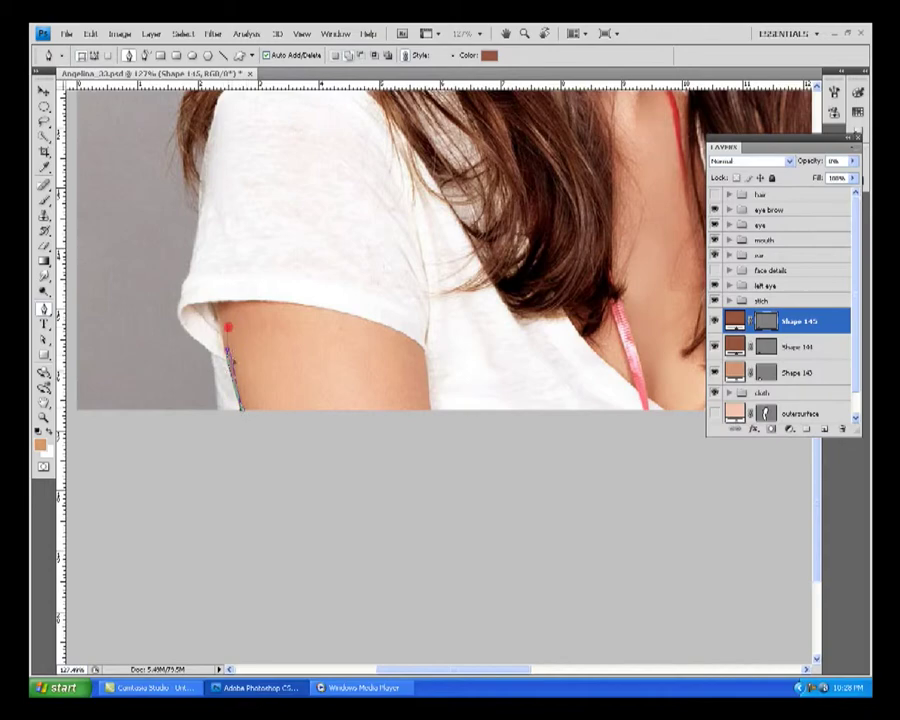
left_click(384, 405)
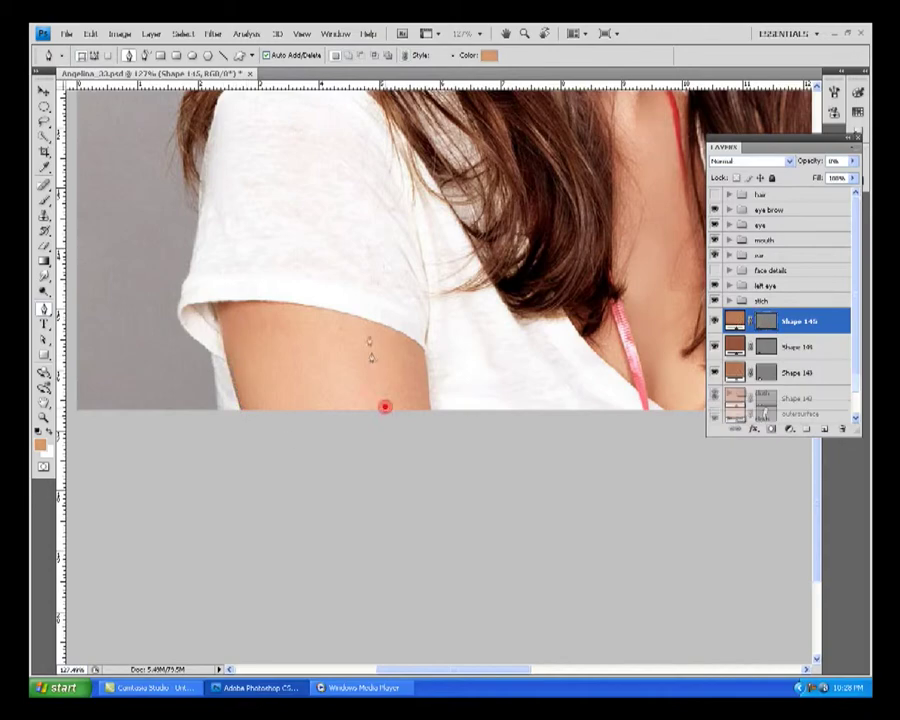
left_click(370, 326)
left_click(260, 329)
left_click(283, 407)
left_click(388, 410)
double_click(736, 320)
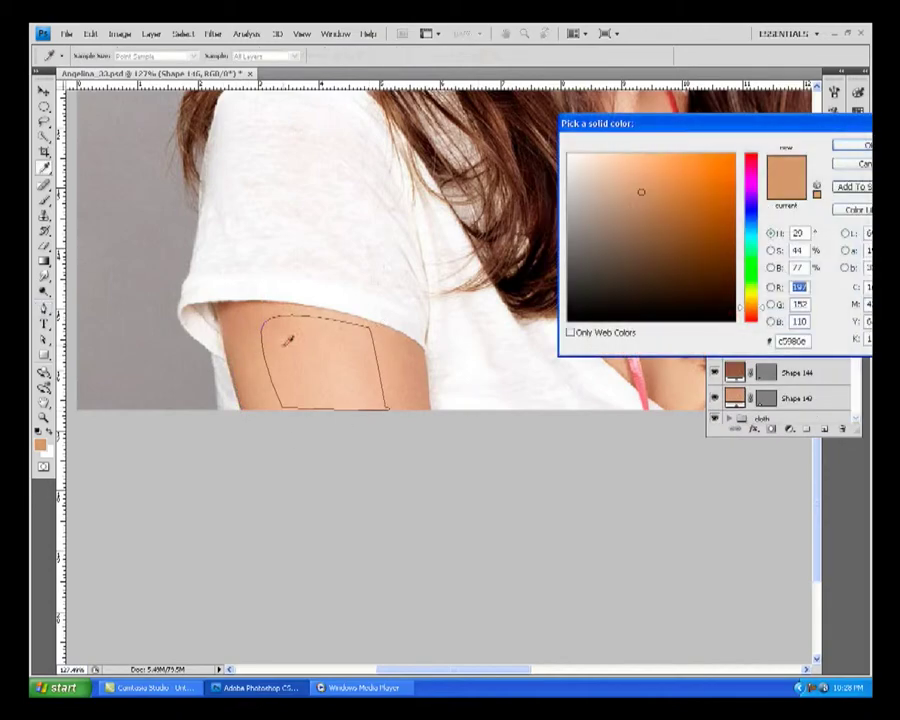
left_click(287, 341)
key("Return")
Step: Draw a pentagon highlight shape on the arm and bring up its fill colour
left_click(338, 339)
left_click(296, 356)
left_click(295, 358)
double_click(736, 320)
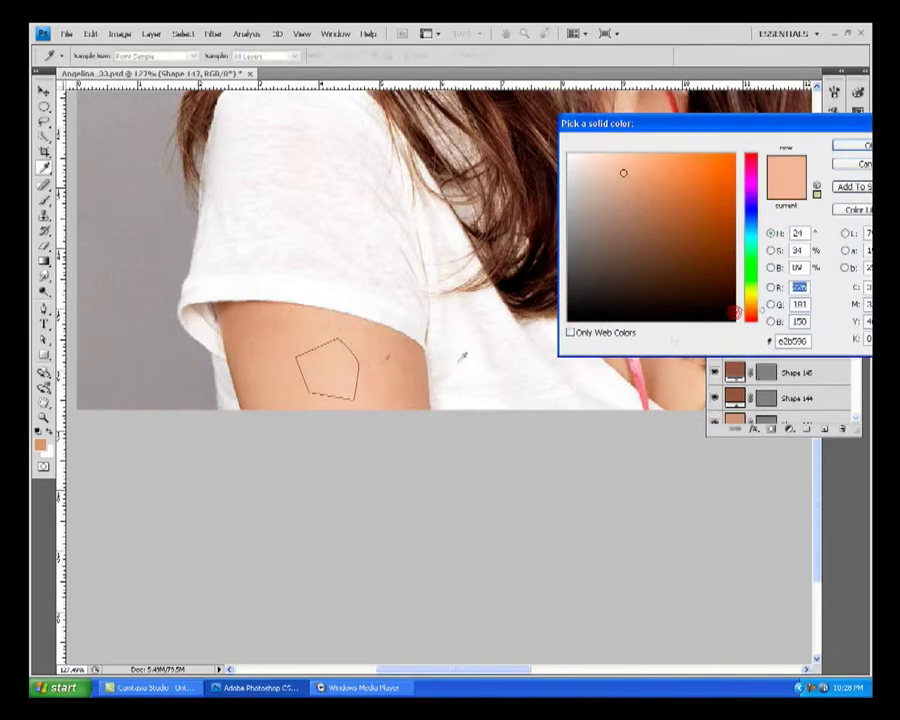